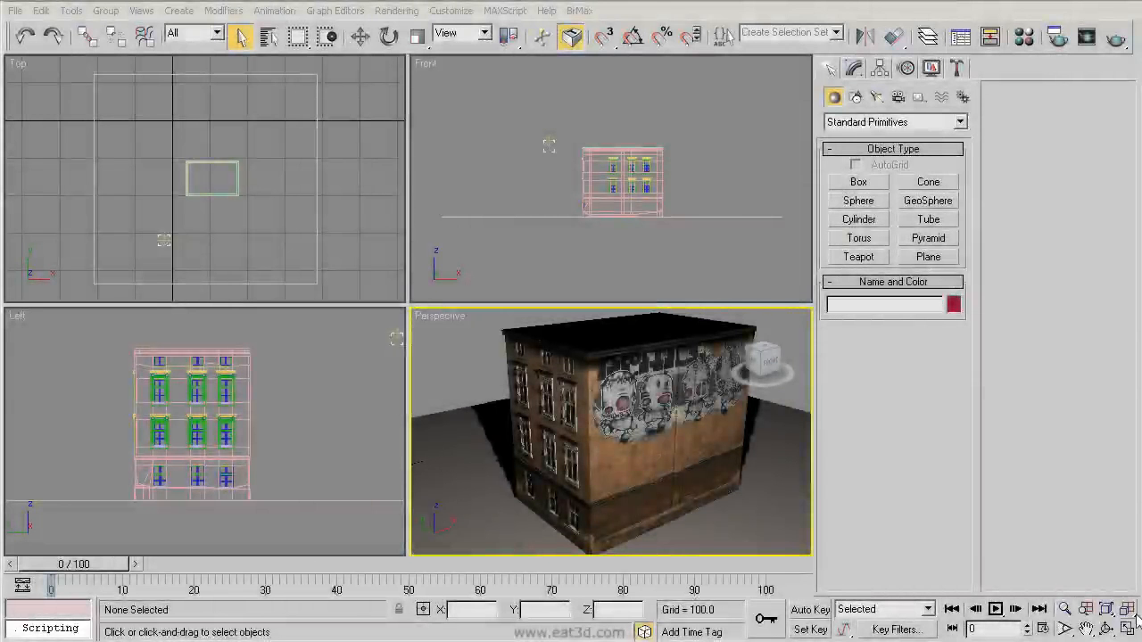
Step: Zoom the Perspective view in and out around the building, and zoom all four viewports together with Zoom All
{"action": "left_click", "coordinate": [1065, 612]}
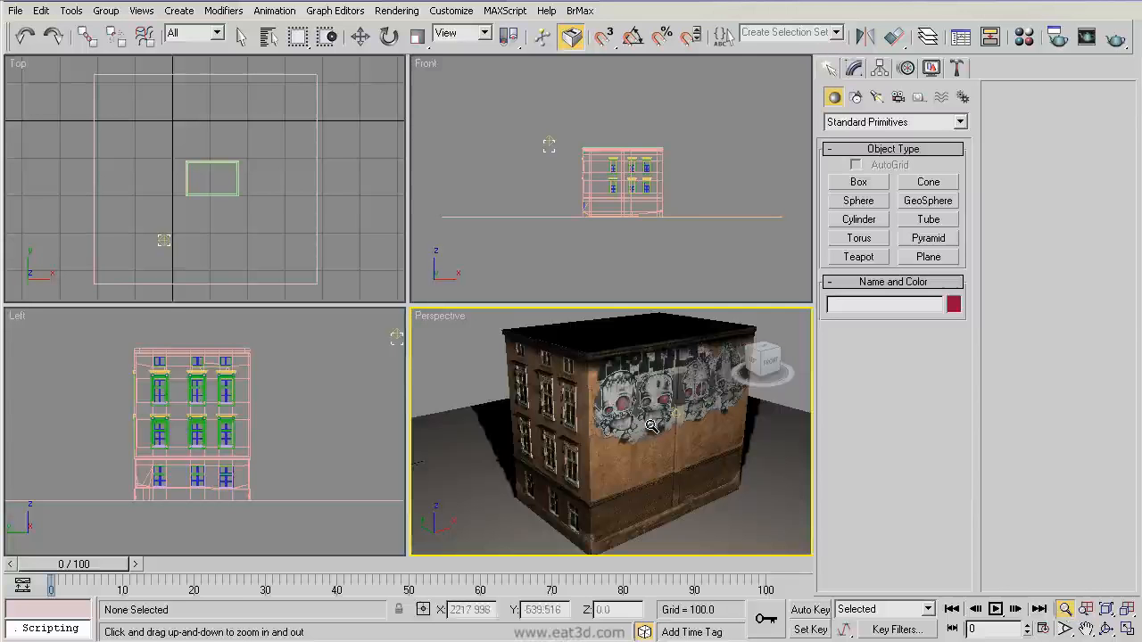
{"action": "mouse_move", "coordinate": [652, 427]}
{"action": "left_mouse_down"}
{"action": "mouse_move", "coordinate": [652, 500]}
{"action": "mouse_move", "coordinate": [653, 357]}
{"action": "mouse_move", "coordinate": [663, 500]}
{"action": "mouse_move", "coordinate": [664, 400]}
{"action": "mouse_move", "coordinate": [661, 412]}
{"action": "left_mouse_up"}
{"action": "scroll", "coordinate": [663, 410], "scroll_direction": "up", "scroll_amount": 5}
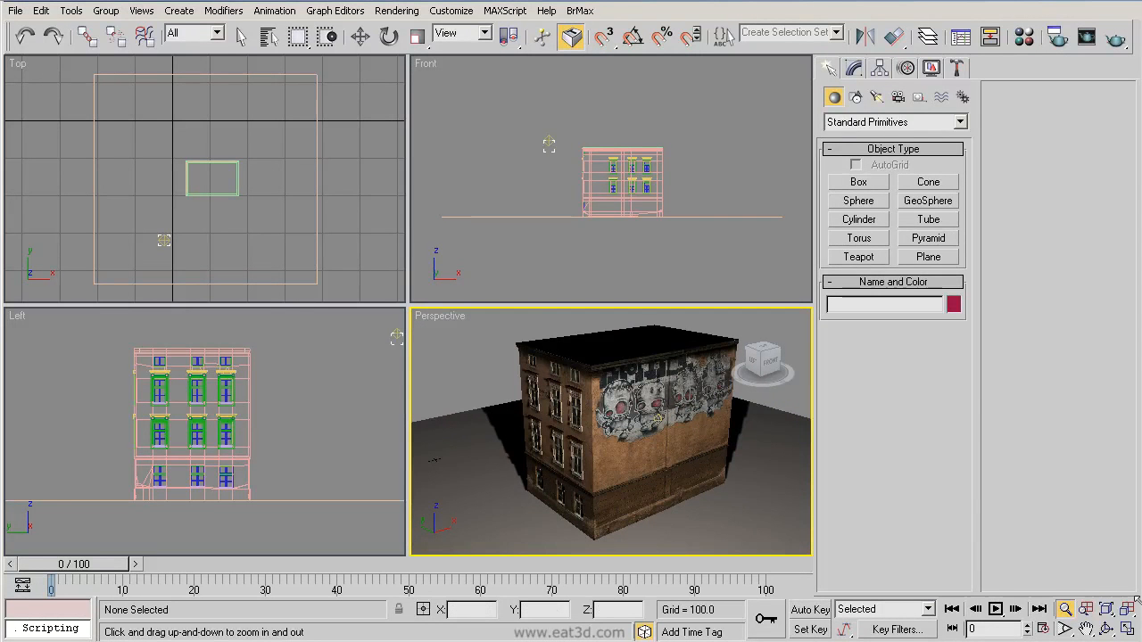
{"action": "left_click", "coordinate": [1087, 609]}
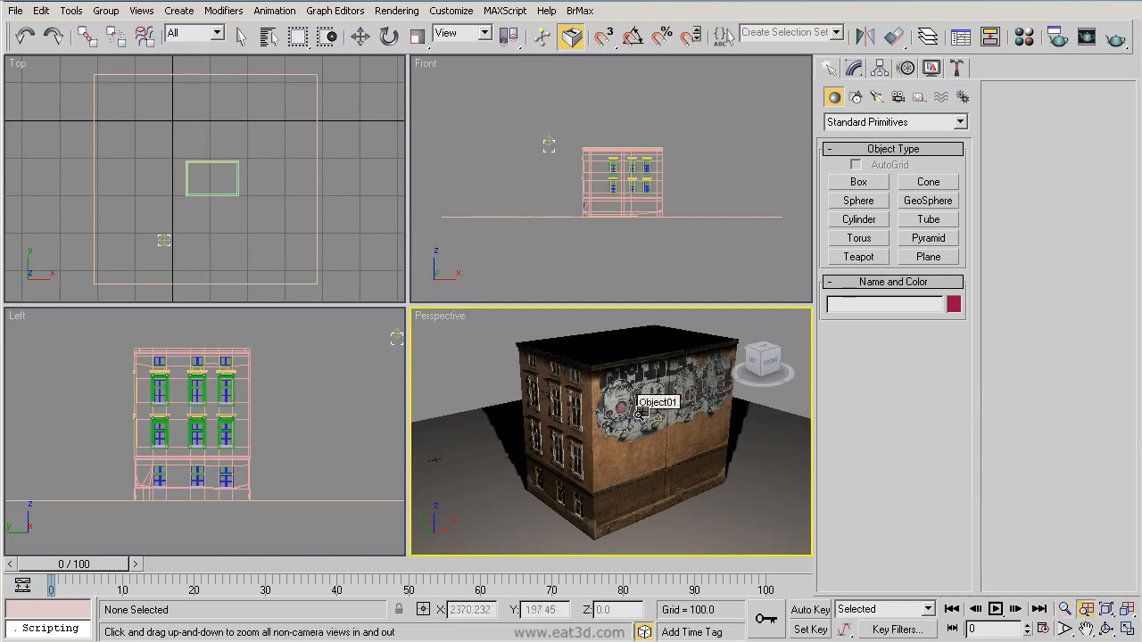
{"action": "mouse_move", "coordinate": [640, 398]}
{"action": "left_mouse_down"}
{"action": "mouse_move", "coordinate": [642, 451]}
{"action": "mouse_move", "coordinate": [642, 351]}
{"action": "mouse_move", "coordinate": [635, 455]}
{"action": "mouse_move", "coordinate": [628, 357]}
{"action": "mouse_move", "coordinate": [628, 429]}
{"action": "mouse_move", "coordinate": [628, 365]}
{"action": "mouse_move", "coordinate": [628, 415]}
{"action": "left_mouse_up"}
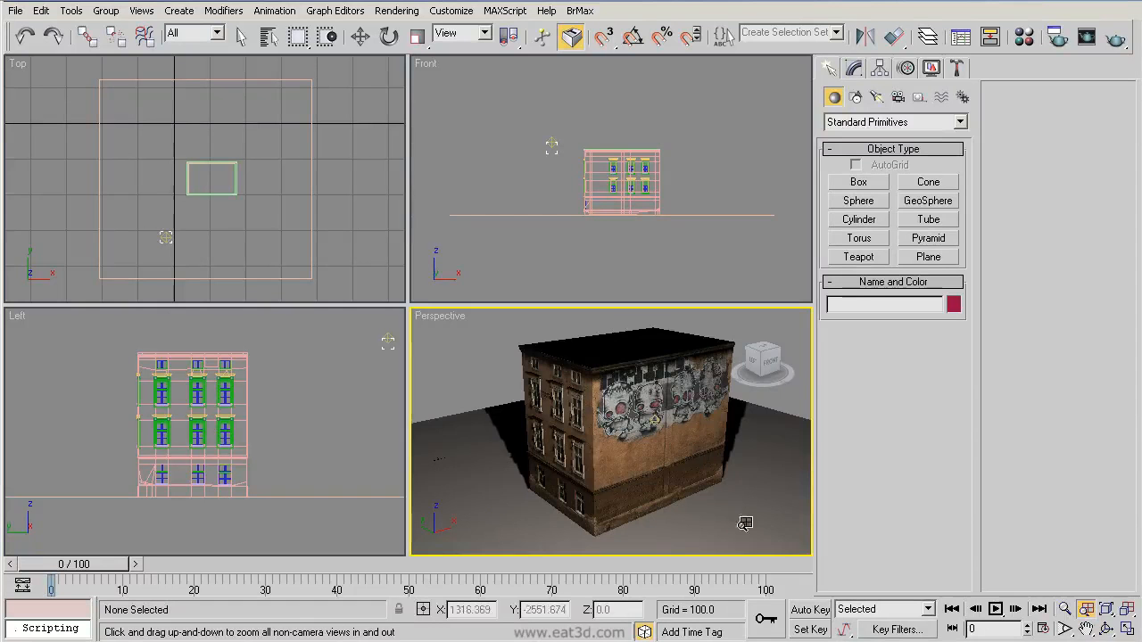
Step: Fit the whole scene in the Perspective view with Zoom Extents, and switch the tool to Zoom Extents Selected
{"action": "left_click", "coordinate": [1107, 611]}
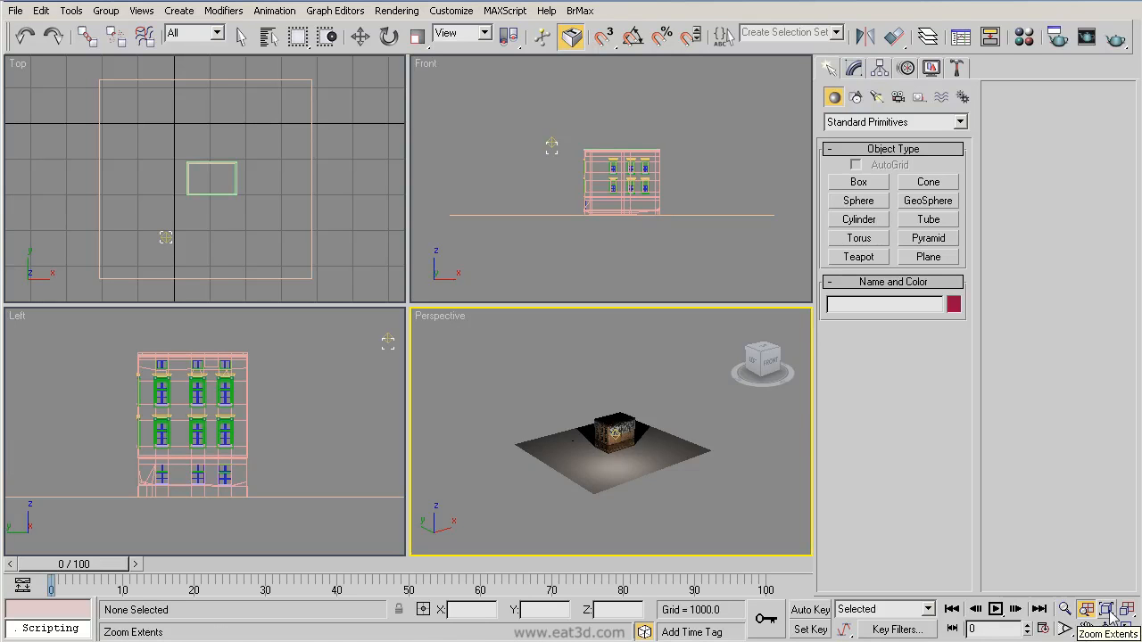
{"action": "left_click", "coordinate": [1109, 609]}
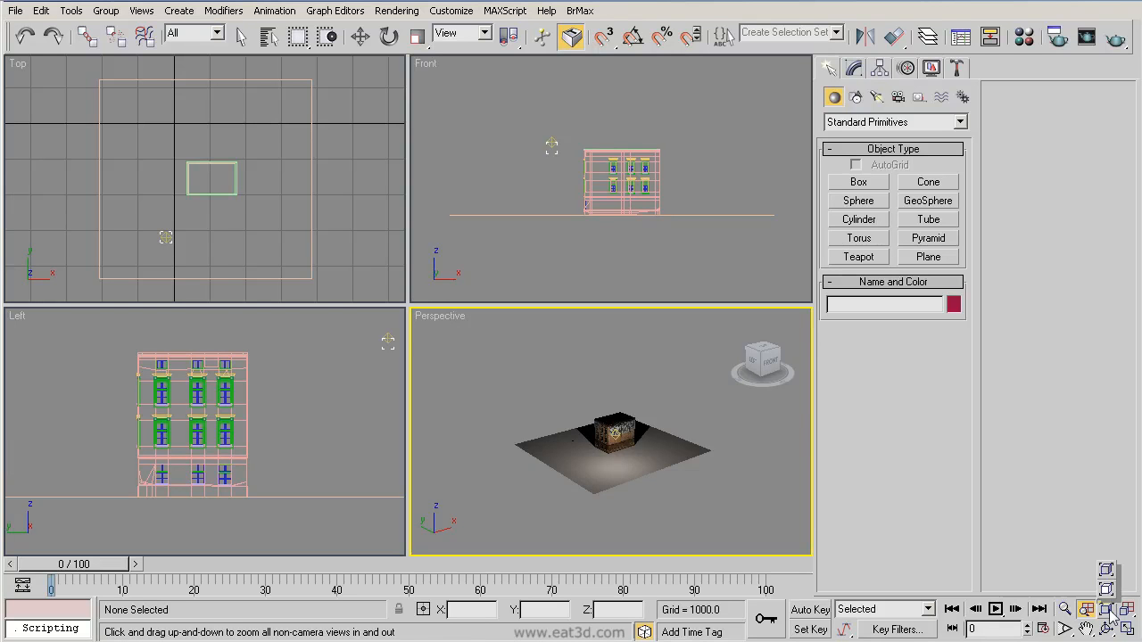
{"action": "left_click_drag", "start_coordinate": [1110, 610], "coordinate": [1112, 582]}
{"action": "left_click_drag", "start_coordinate": [1110, 585], "coordinate": [1110, 588]}
{"action": "left_click", "coordinate": [1106, 591]}
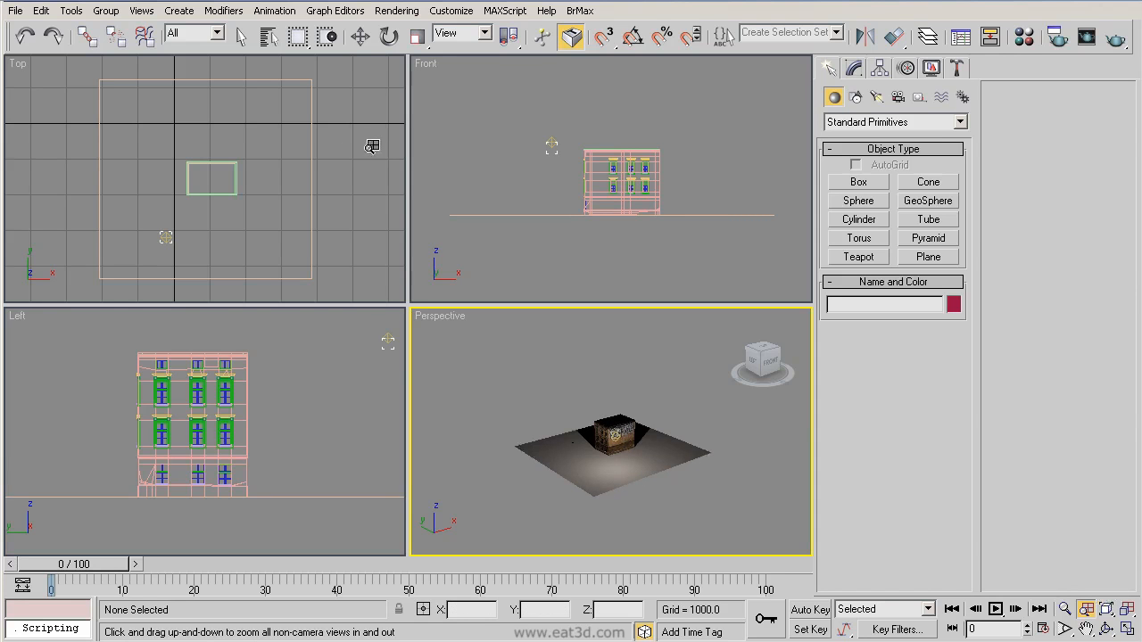
Step: Select the graffiti wall Object01 and frame it in the Perspective view with Zoom Extents Selected
{"action": "left_click", "coordinate": [239, 42]}
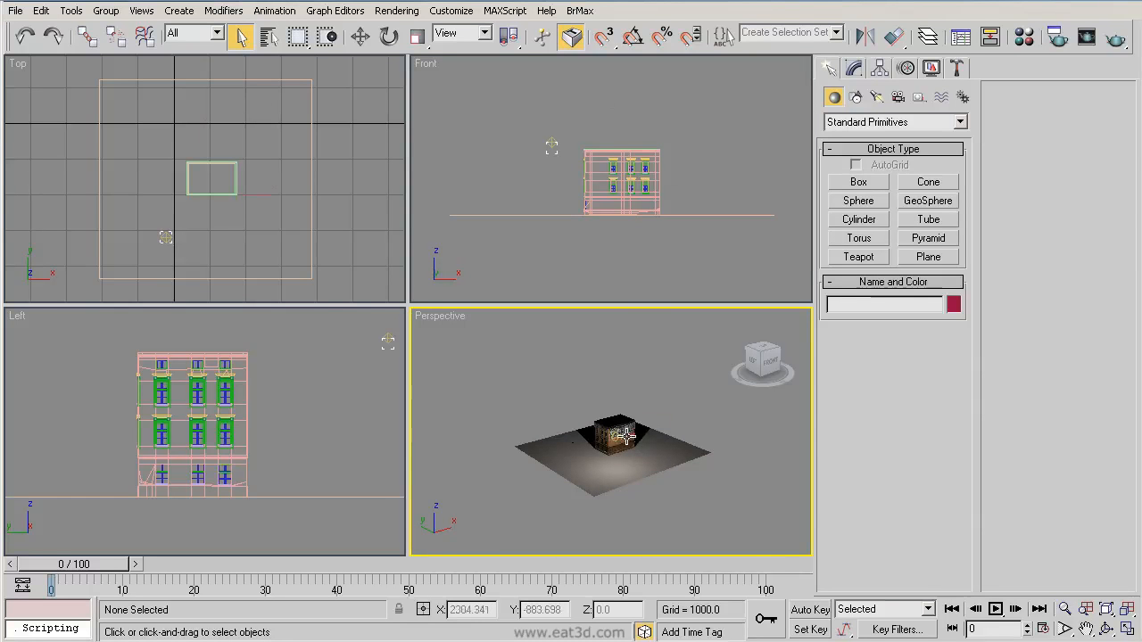
{"action": "left_click", "coordinate": [625, 435]}
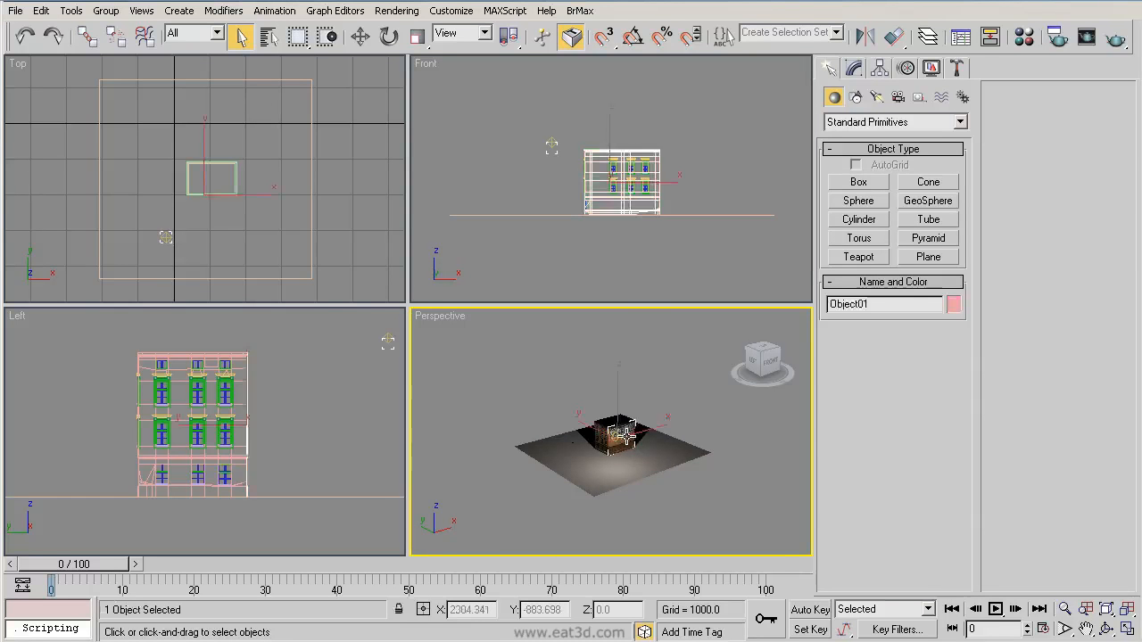
{"action": "left_click", "coordinate": [1106, 610]}
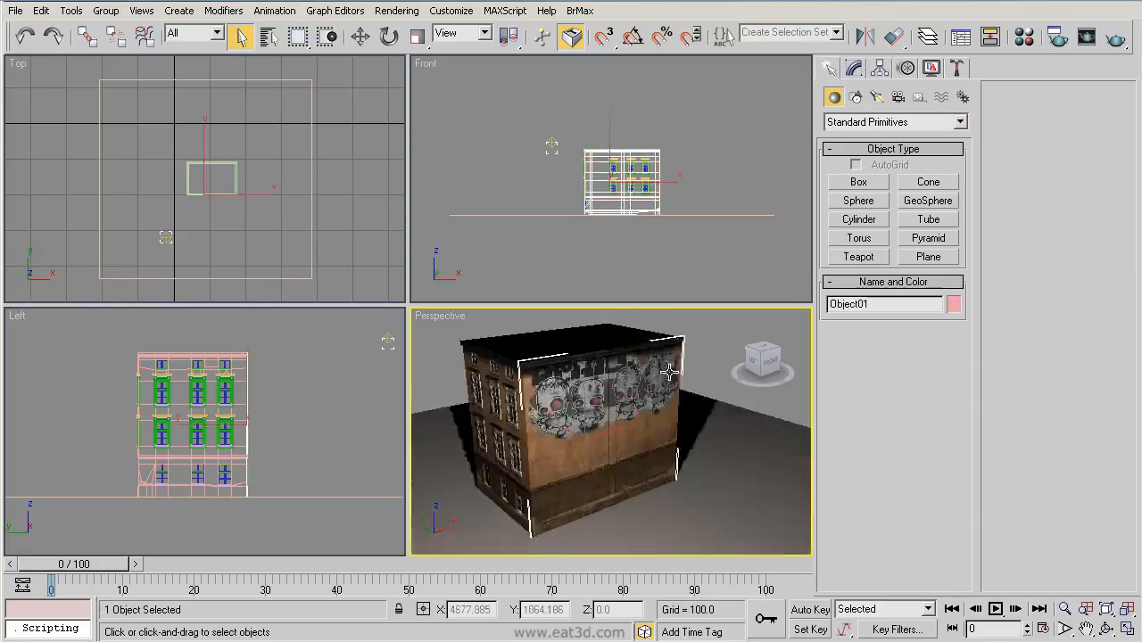
Step: Frame the window group window_mid_02 in the Perspective view, and refit the whole scene with nothing selected
{"action": "left_click", "coordinate": [494, 395]}
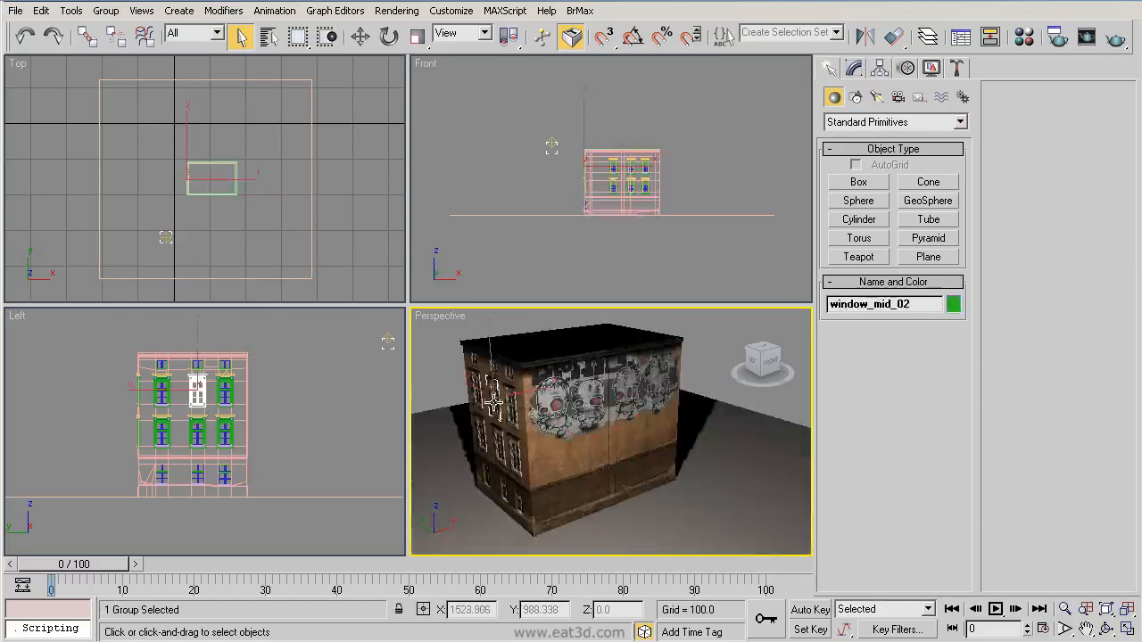
{"action": "key", "text": "z"}
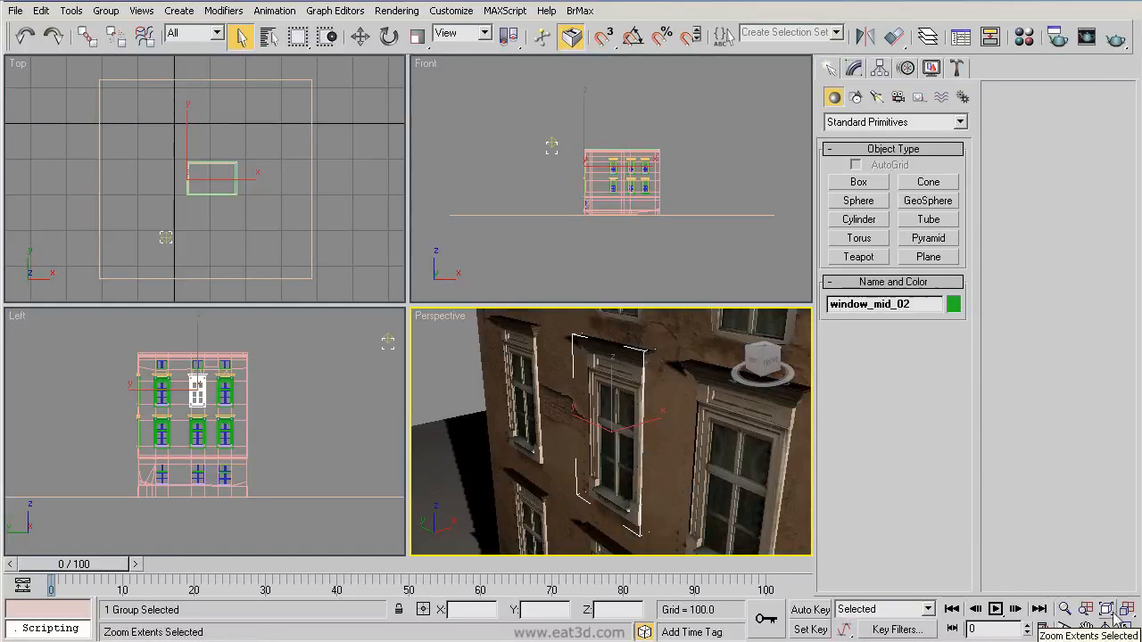
{"action": "left_click", "coordinate": [445, 360]}
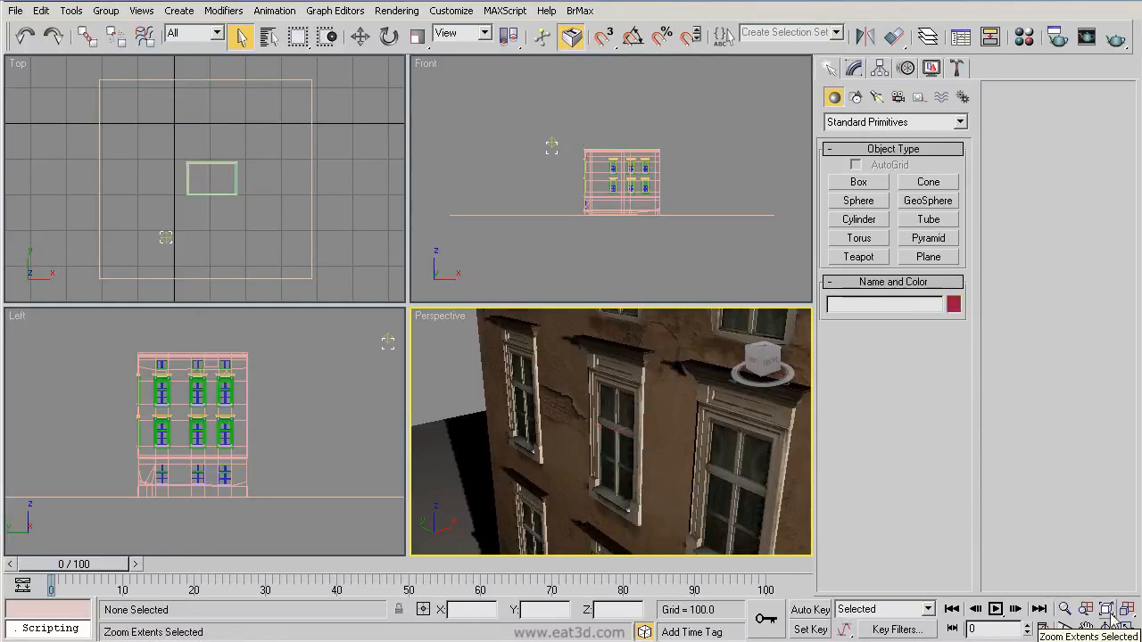
{"action": "left_click", "coordinate": [1106, 610]}
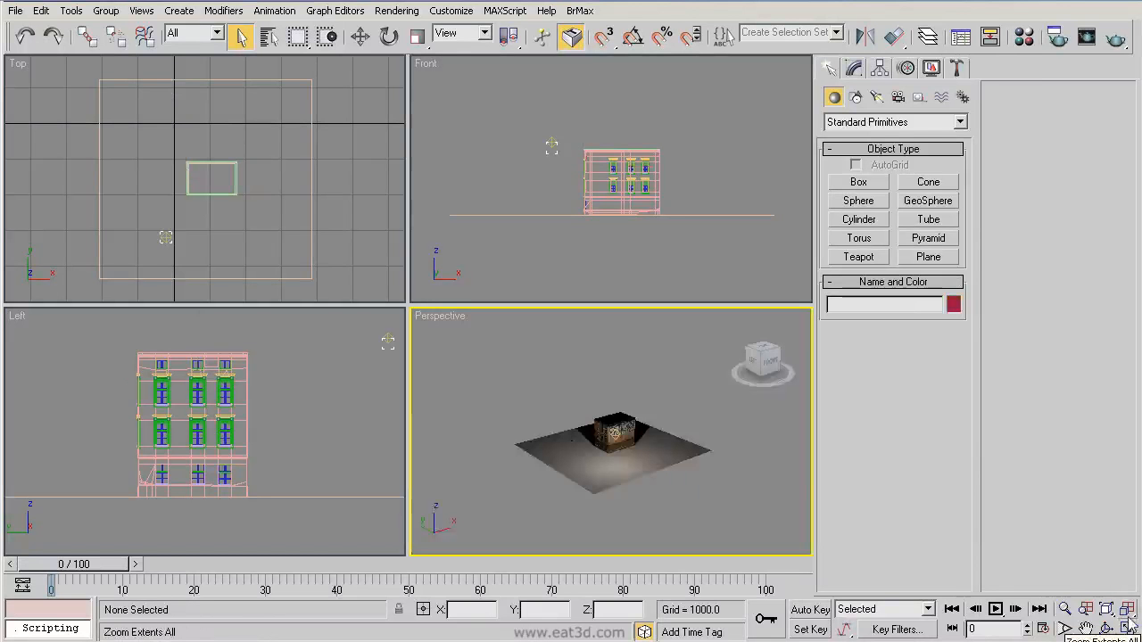
Step: Zoom all viewports in on the building, and fit the whole scene in every viewport with Zoom Extents All
{"action": "left_click", "coordinate": [1128, 615]}
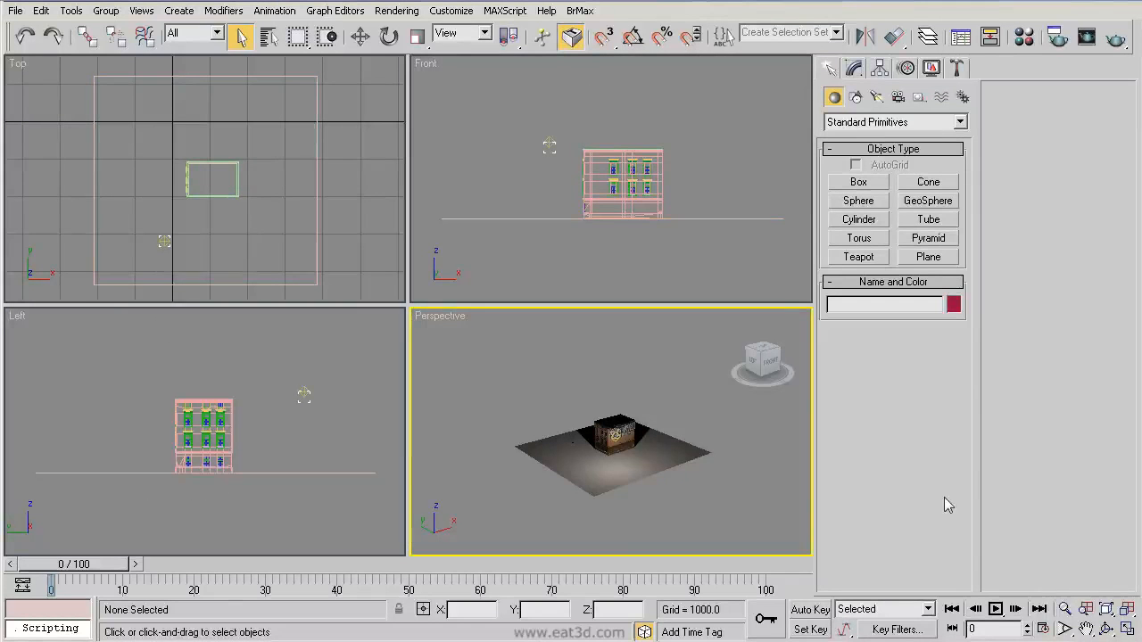
{"action": "left_click", "coordinate": [1086, 609]}
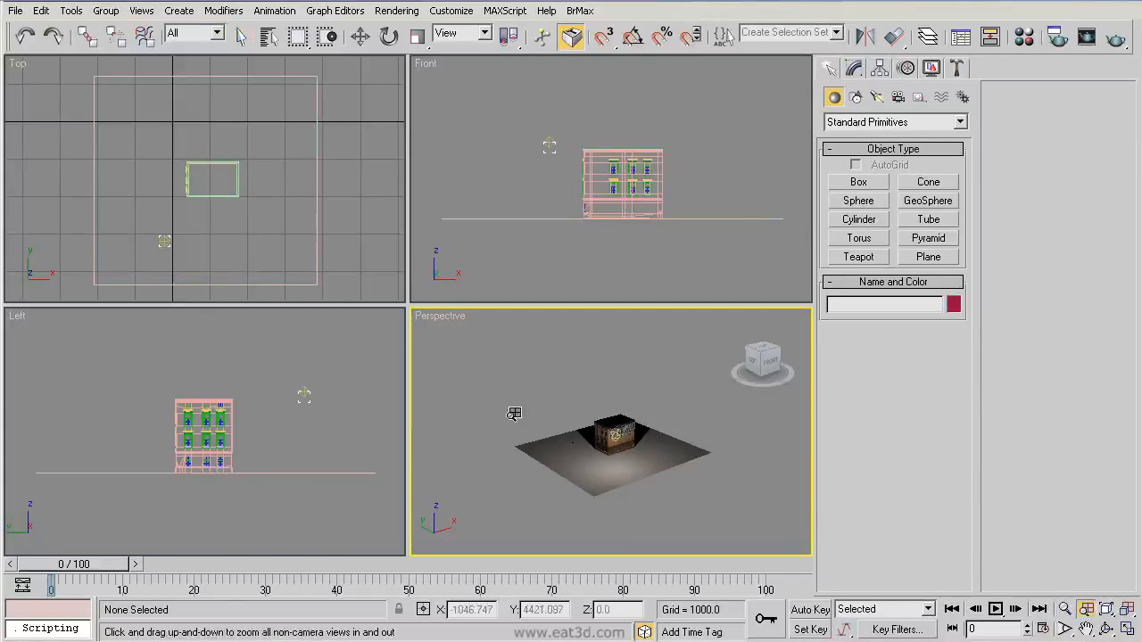
{"action": "mouse_move", "coordinate": [637, 398]}
{"action": "left_mouse_down"}
{"action": "mouse_move", "coordinate": [639, 417]}
{"action": "mouse_move", "coordinate": [637, 395]}
{"action": "left_mouse_up"}
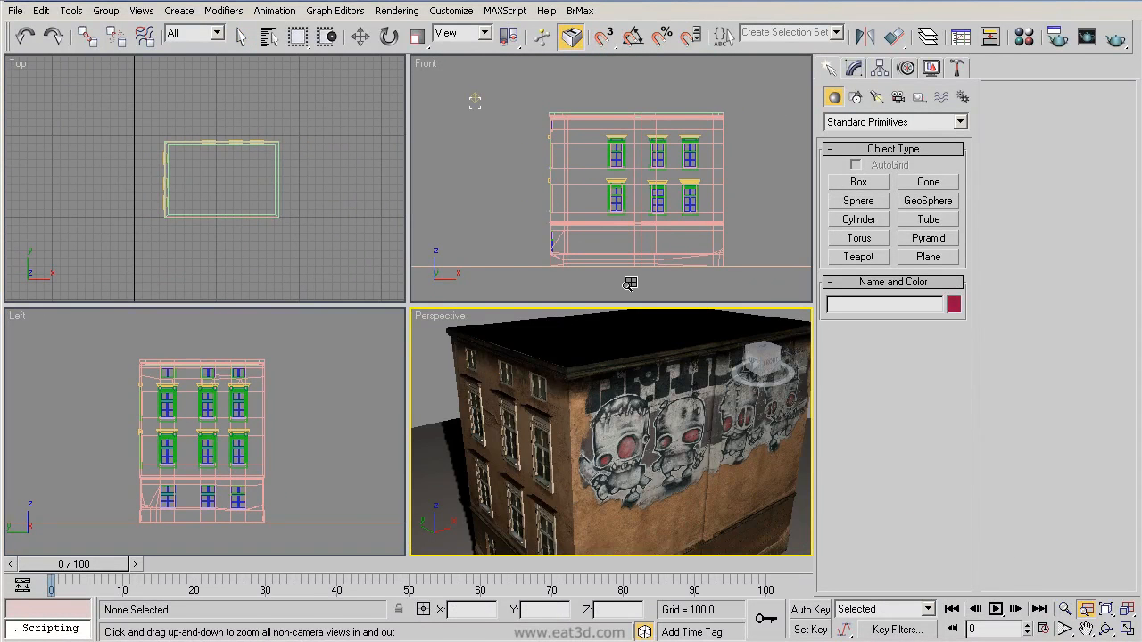
{"action": "left_click", "coordinate": [1127, 609]}
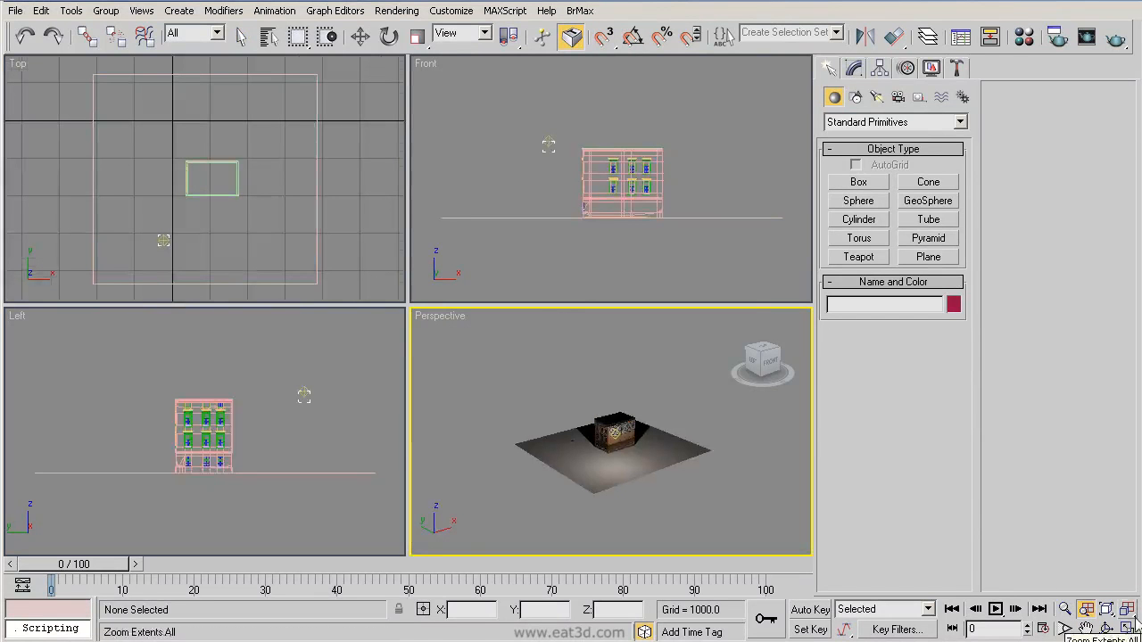
Step: Select the graffiti wall Object01 and frame it in all viewports with Zoom Extents All Selected
{"action": "left_click", "coordinate": [1128, 614]}
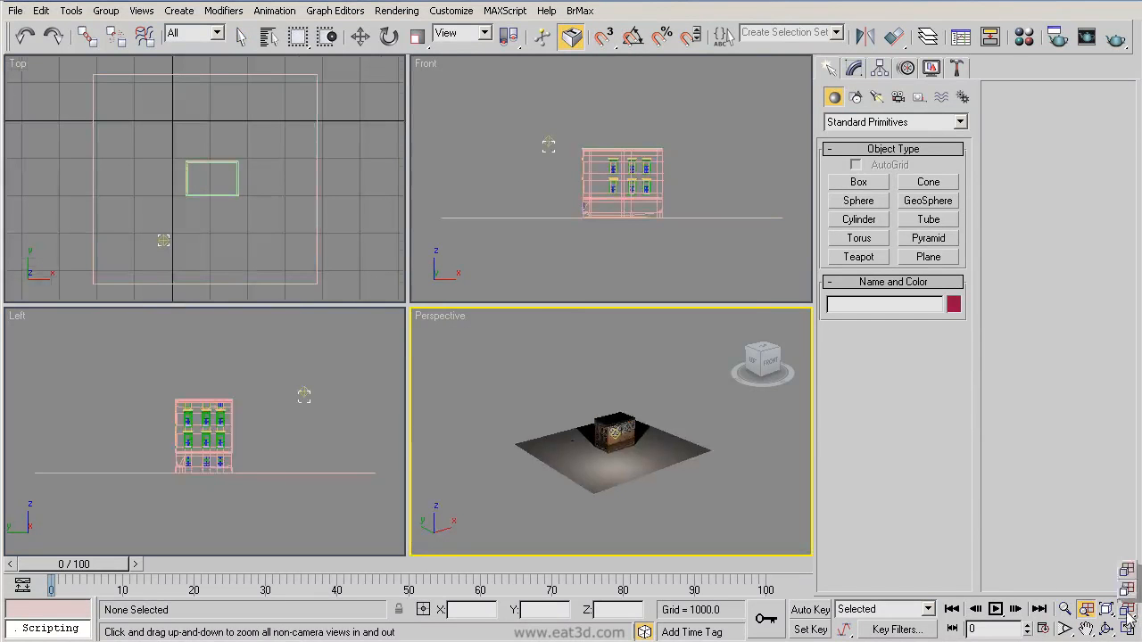
{"action": "left_click_drag", "start_coordinate": [1129, 614], "coordinate": [1129, 596]}
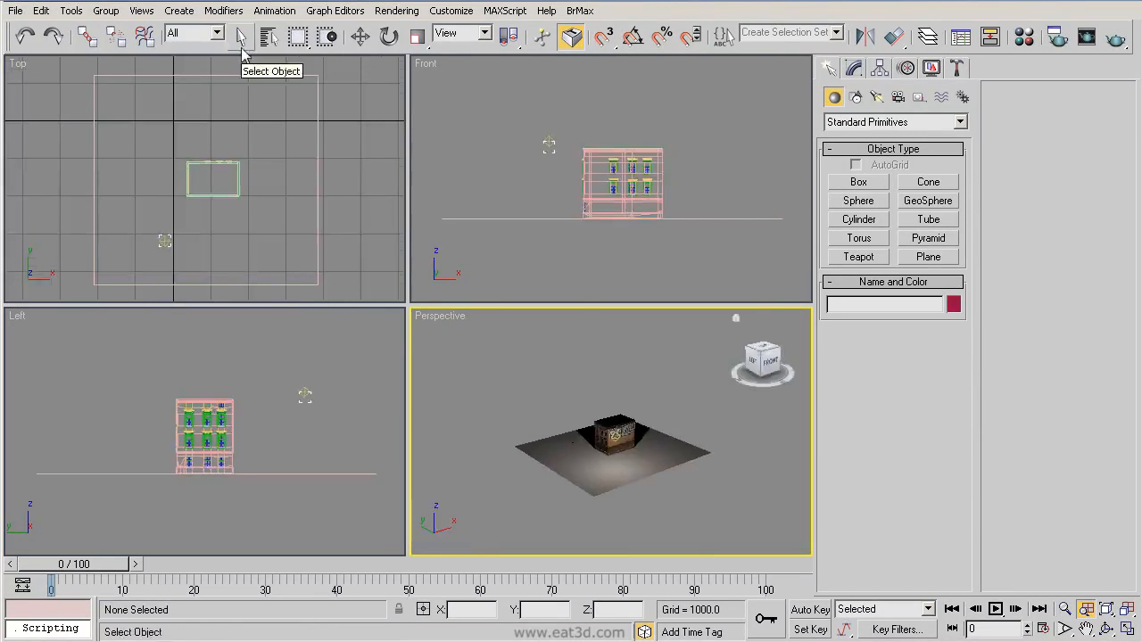
{"action": "left_click", "coordinate": [240, 36]}
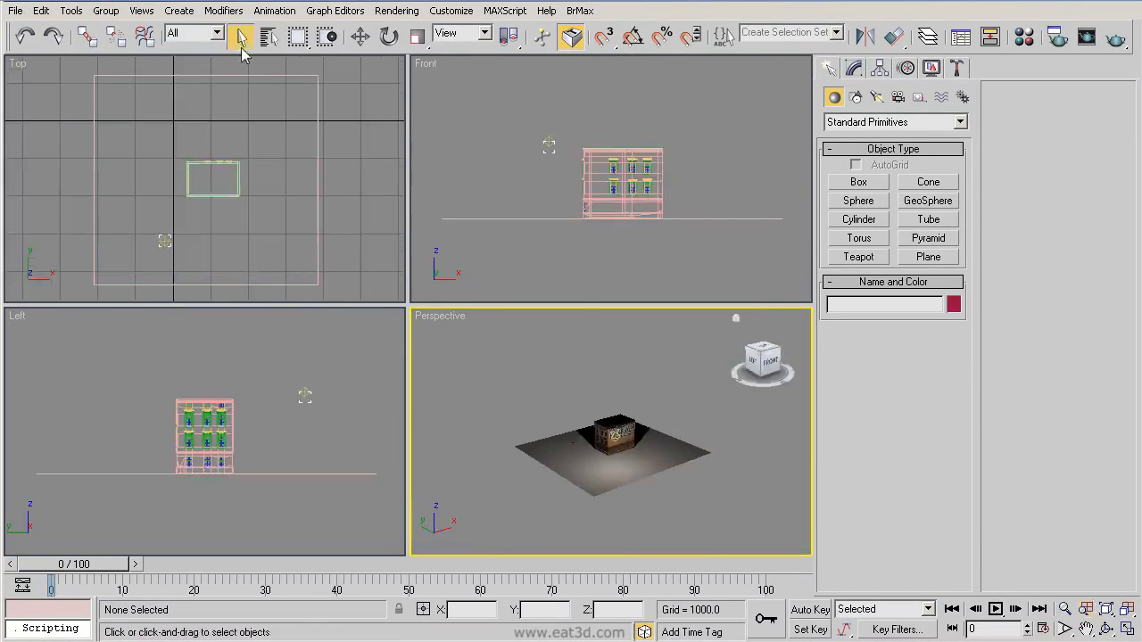
{"action": "left_click", "coordinate": [622, 432]}
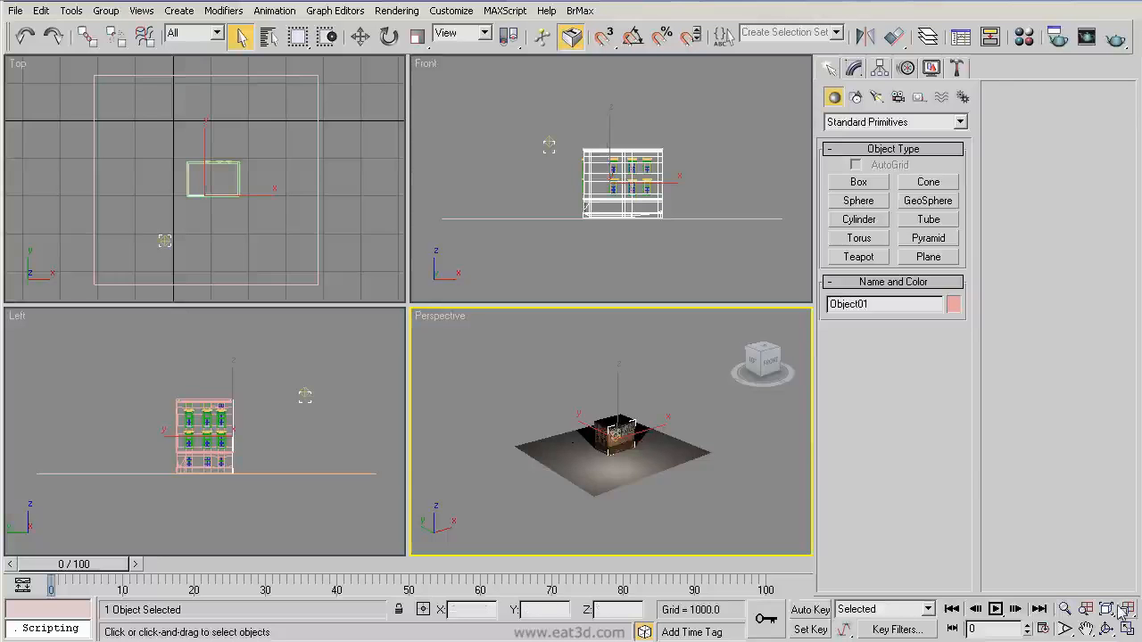
{"action": "left_click", "coordinate": [1128, 614]}
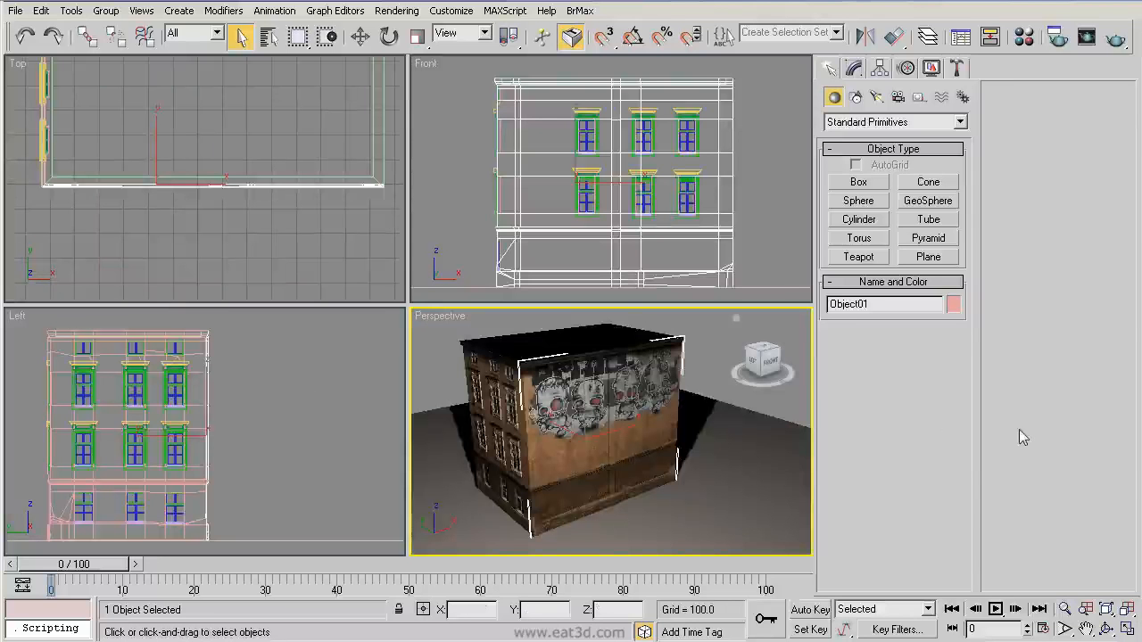
Step: Toggle the Perspective viewport between maximized and the four-viewport layout several times
{"action": "left_click", "coordinate": [1126, 628]}
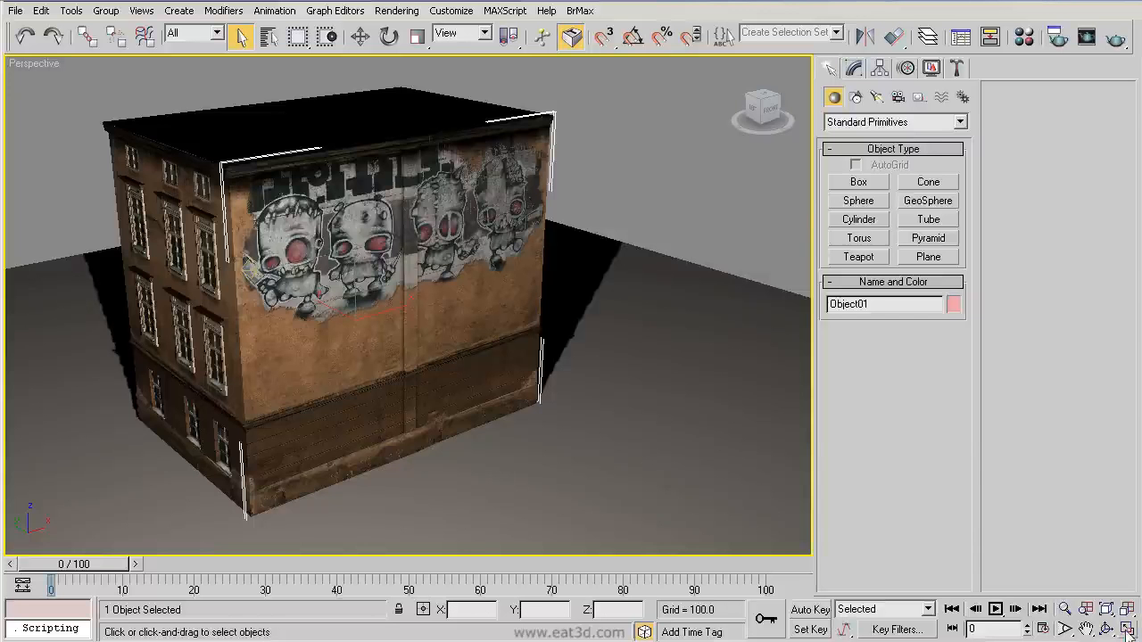
{"action": "left_click", "coordinate": [1128, 629]}
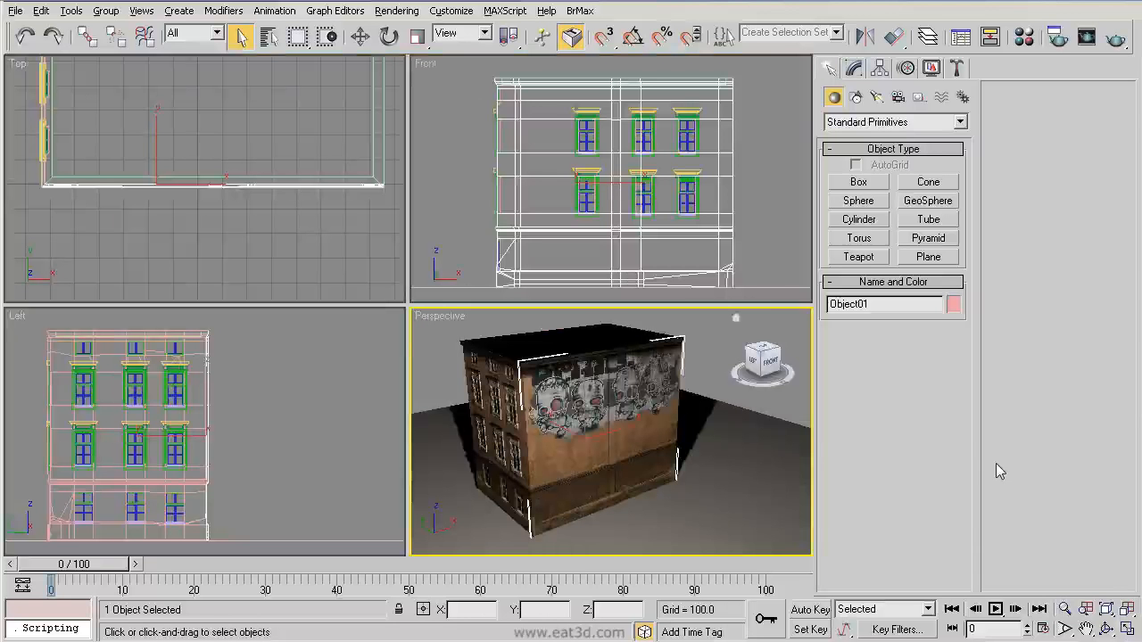
{"action": "key", "text": "alt+w"}
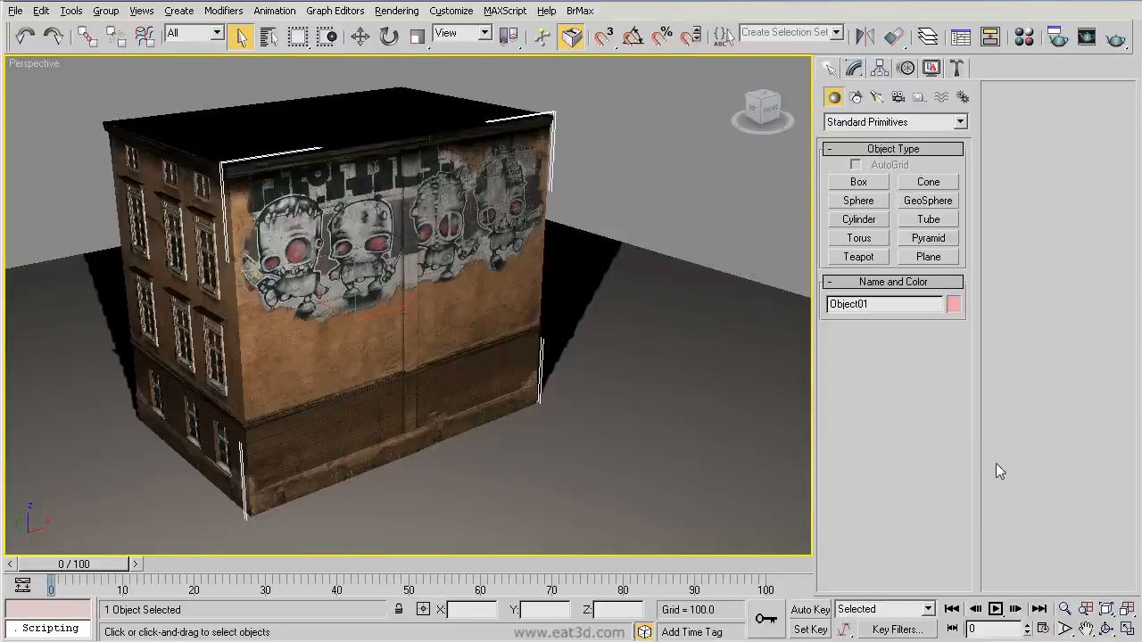
{"action": "key", "text": "alt+w"}
{"action": "key", "text": "alt+w"}
{"action": "key", "text": "alt+w"}
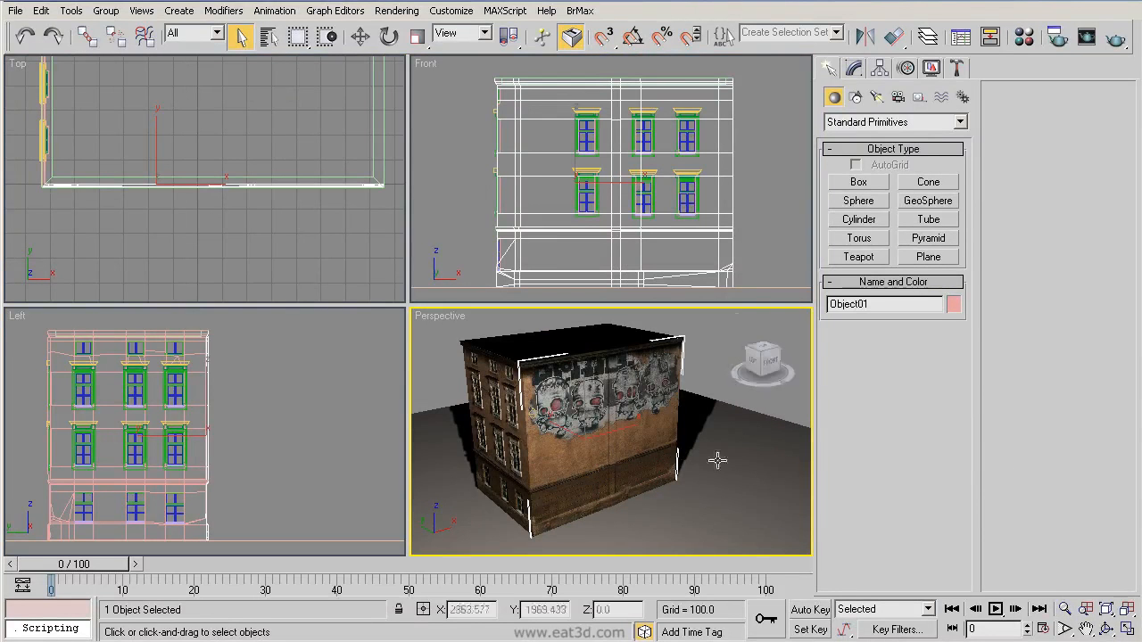
Step: Zoom the Perspective view in and out on the building, and reframe the selected wall in all viewports
{"action": "scroll", "coordinate": [667, 439], "scroll_direction": "down", "scroll_amount": 2}
{"action": "scroll", "coordinate": [668, 439], "scroll_direction": "up", "scroll_amount": 2}
{"action": "scroll", "coordinate": [667, 439], "scroll_direction": "down", "scroll_amount": 2}
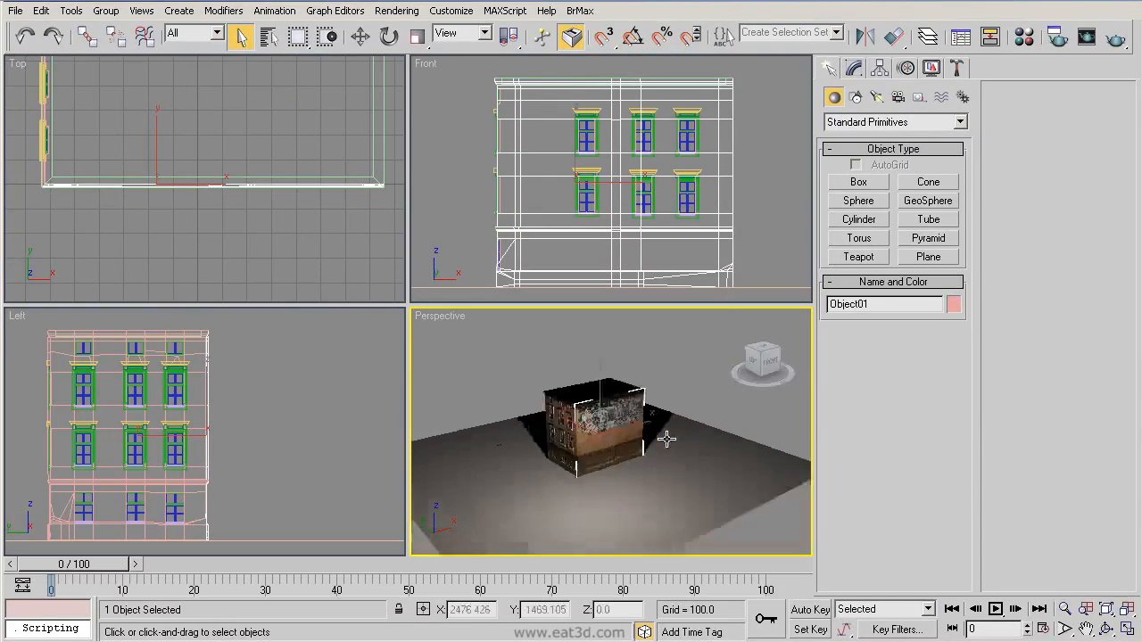
{"action": "scroll", "coordinate": [667, 439], "scroll_direction": "up", "scroll_amount": 2}
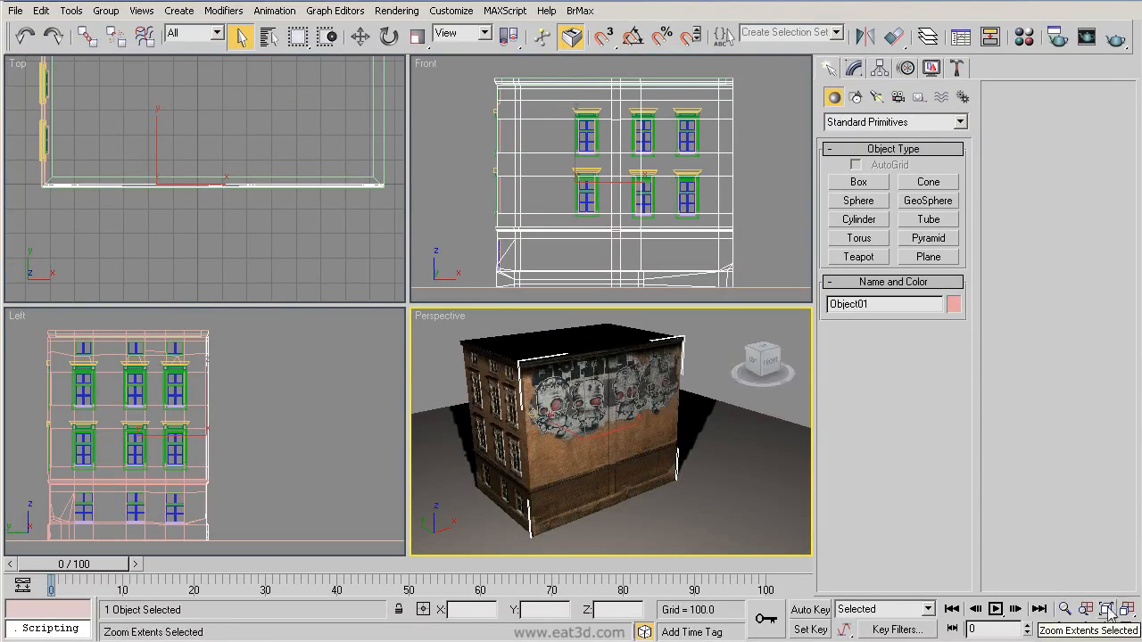
{"action": "scroll", "coordinate": [678, 437], "scroll_direction": "up", "scroll_amount": 4}
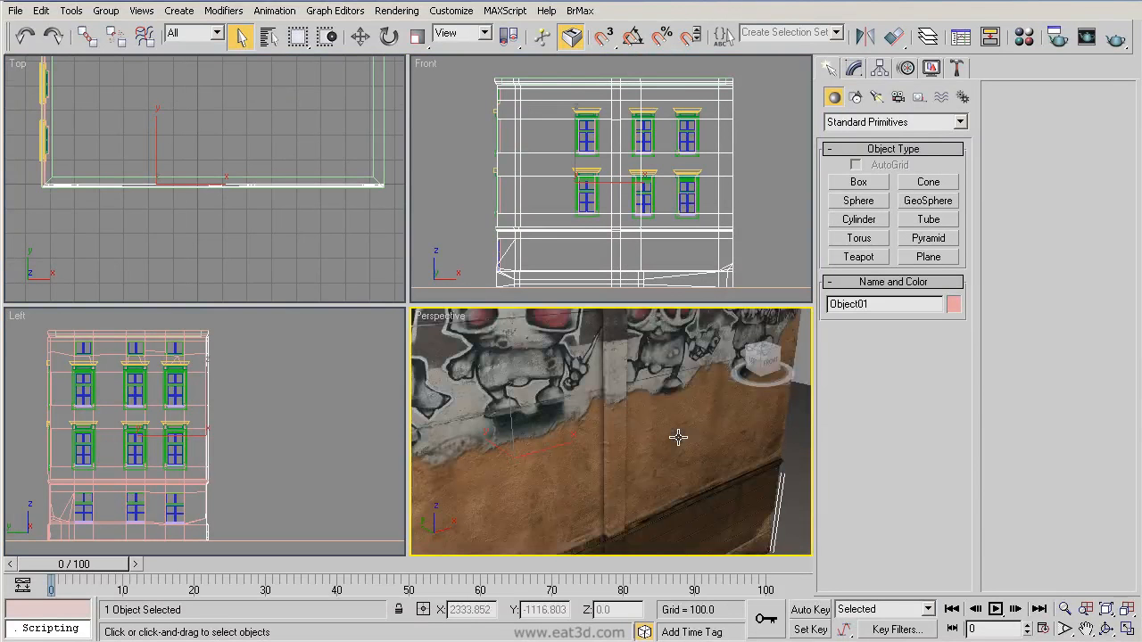
{"action": "key", "text": "ctrl+shift+z"}
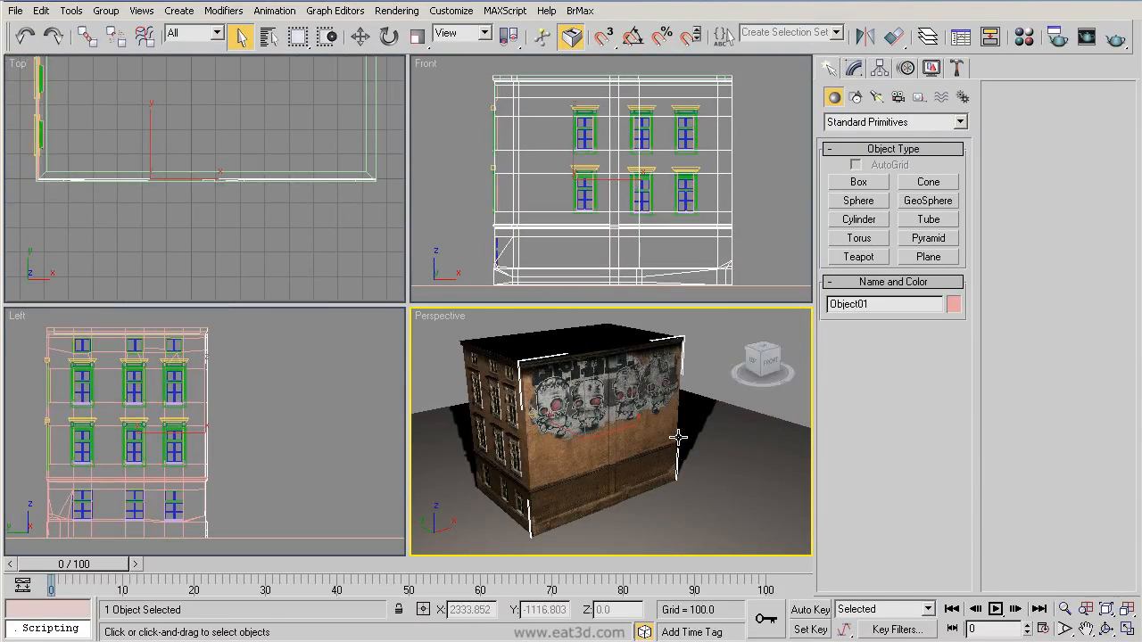
Step: Switch repeatedly between the full-size Perspective view and all four viewports, ending on the four-viewport layout
{"action": "left_click", "coordinate": [1129, 631]}
{"action": "left_click", "coordinate": [1129, 630]}
{"action": "left_click", "coordinate": [1129, 630]}
{"action": "left_click", "coordinate": [1129, 630]}
{"action": "left_click", "coordinate": [1129, 631]}
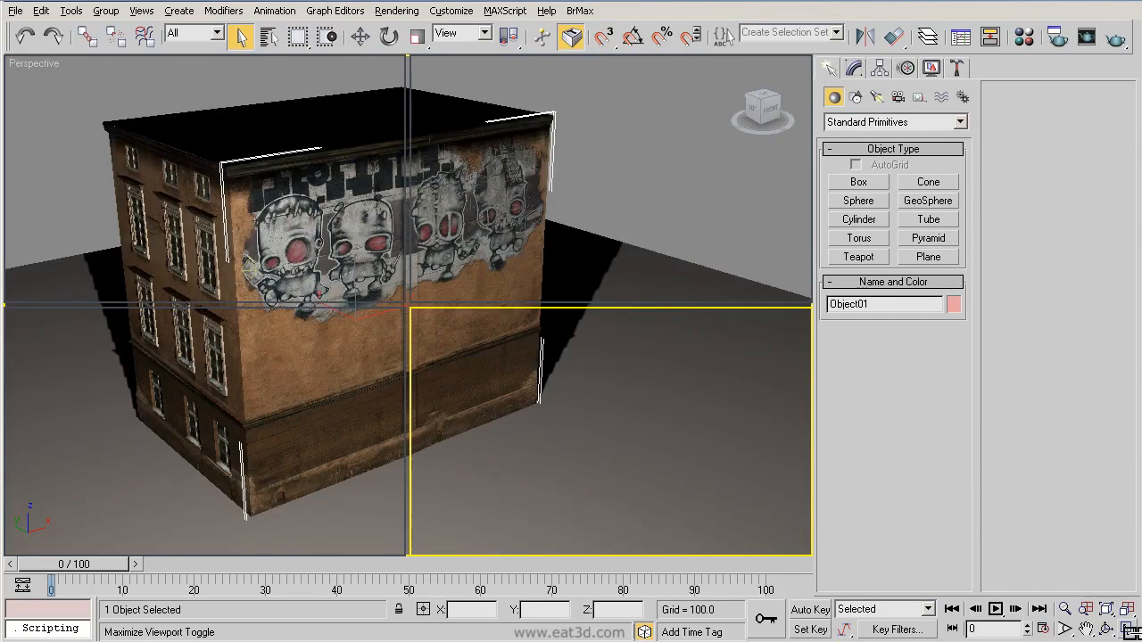
{"action": "left_click", "coordinate": [1129, 631]}
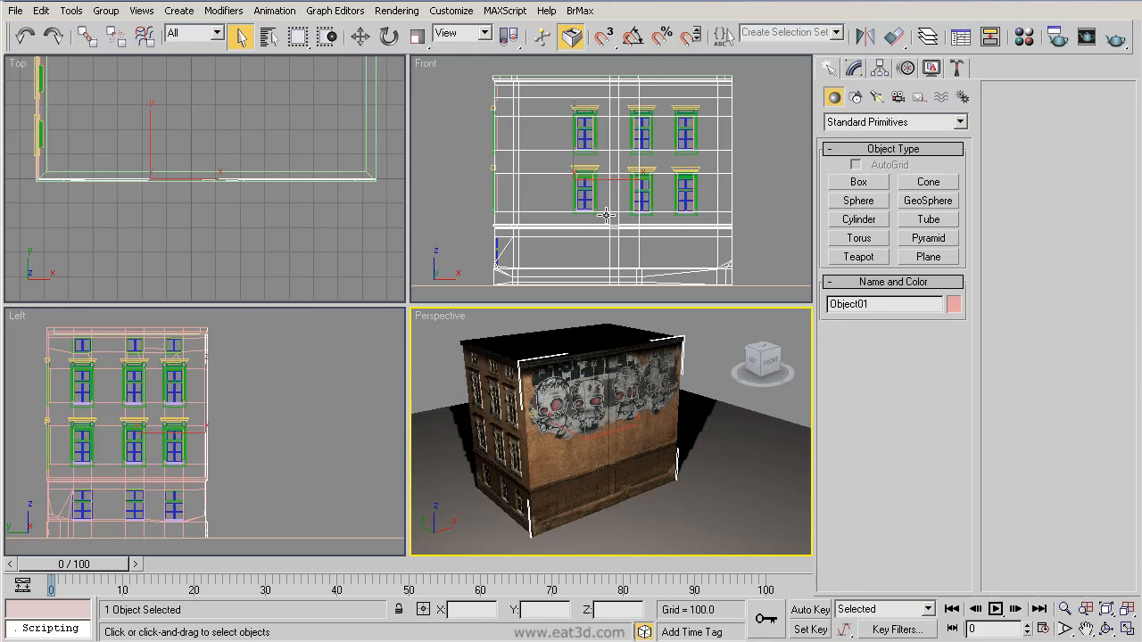
Step: Deselect the graffiti wall and orbit the Perspective view around the building, including rolling the view about its own axis
{"action": "left_click", "coordinate": [438, 319]}
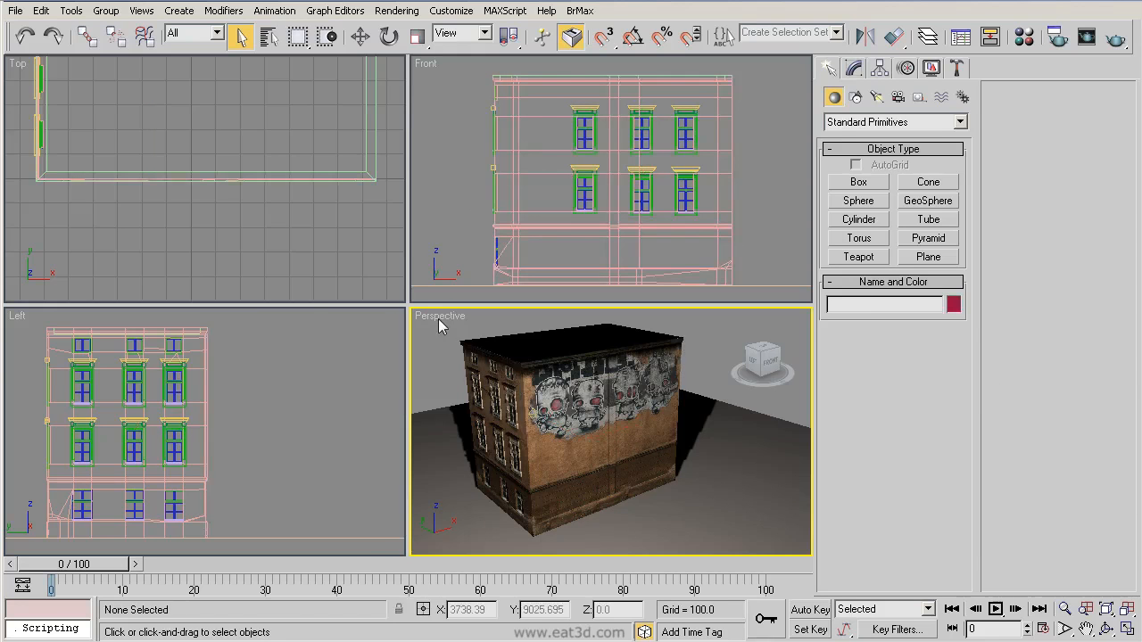
{"action": "left_click", "coordinate": [1106, 629]}
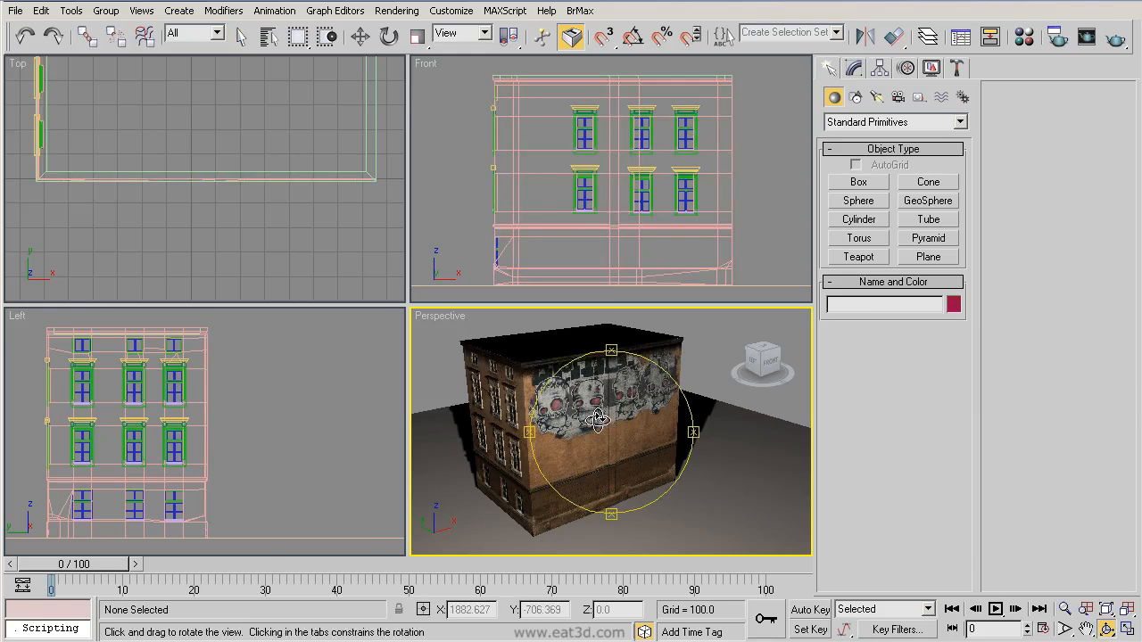
{"action": "left_click_drag", "start_coordinate": [611, 426], "coordinate": [636, 434]}
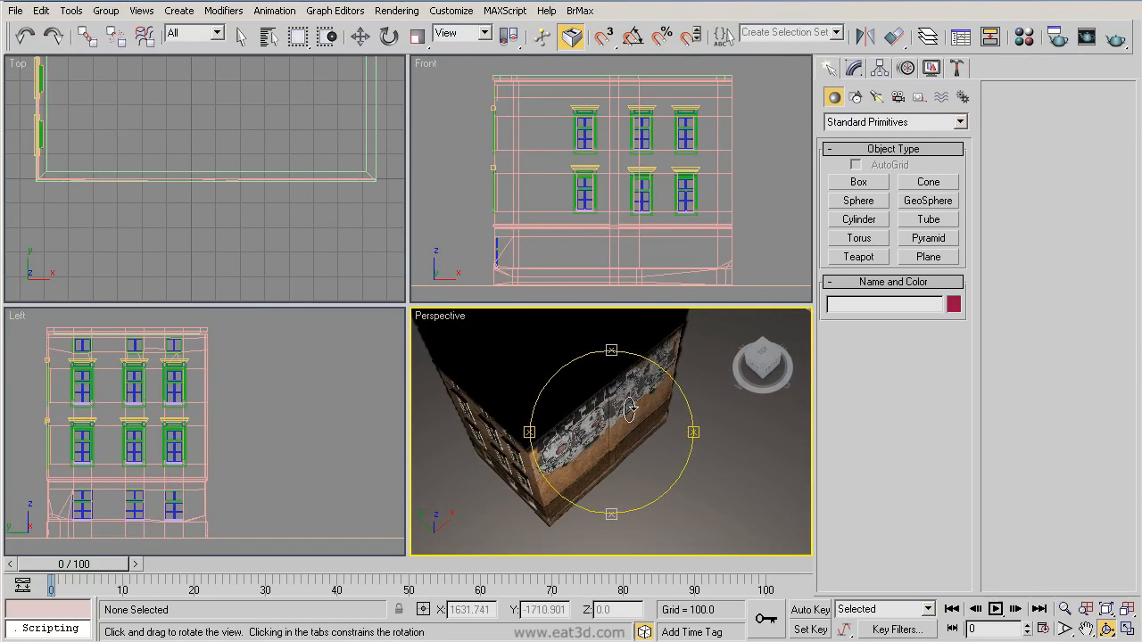
{"action": "left_click_drag", "start_coordinate": [592, 403], "coordinate": [627, 381]}
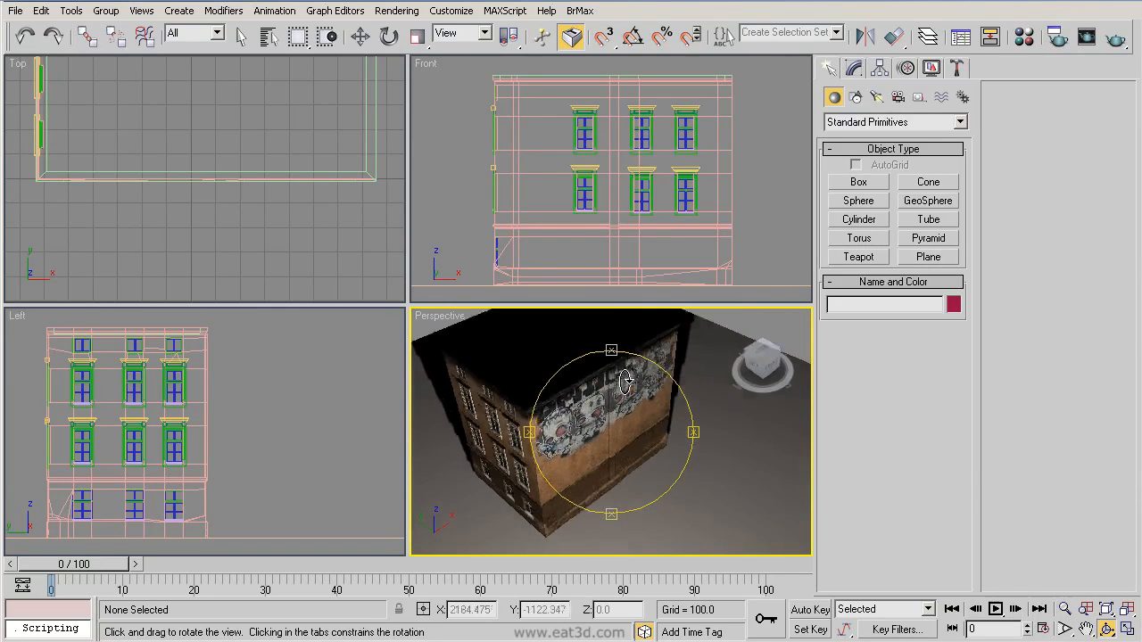
{"action": "left_click_drag", "start_coordinate": [527, 434], "coordinate": [510, 397]}
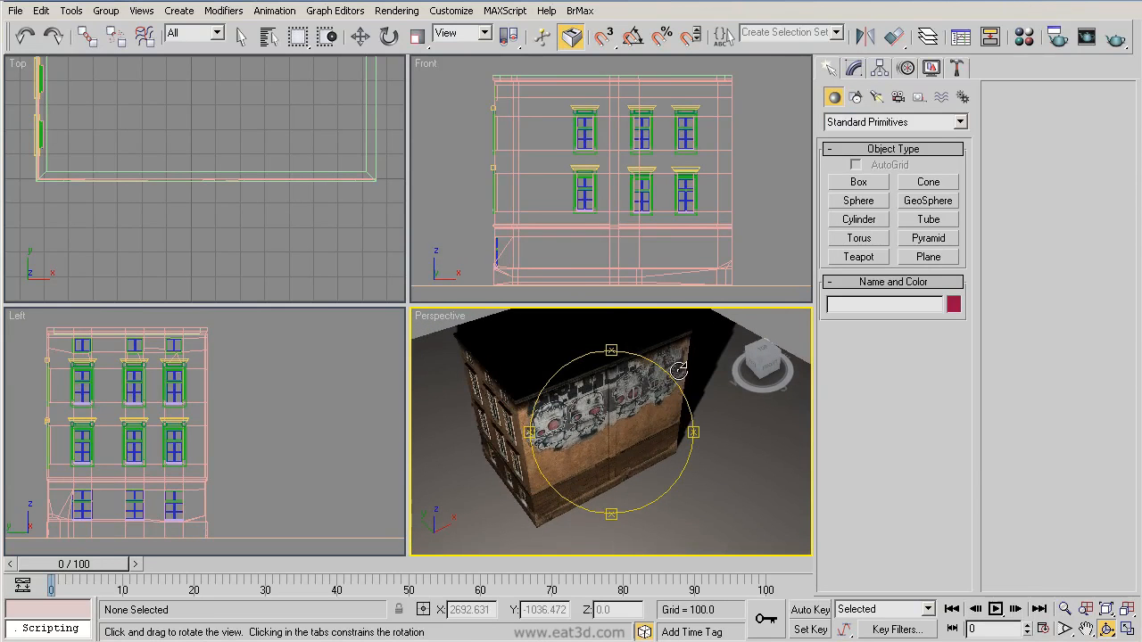
{"action": "left_click_drag", "start_coordinate": [692, 335], "coordinate": [714, 295]}
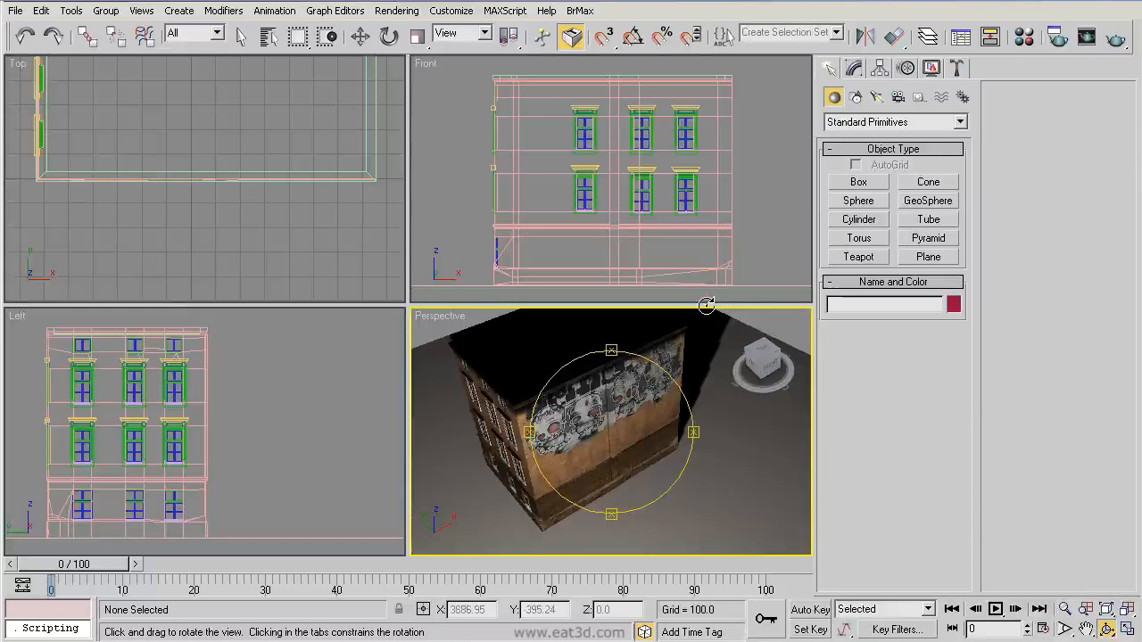
{"action": "right_click", "coordinate": [510, 436]}
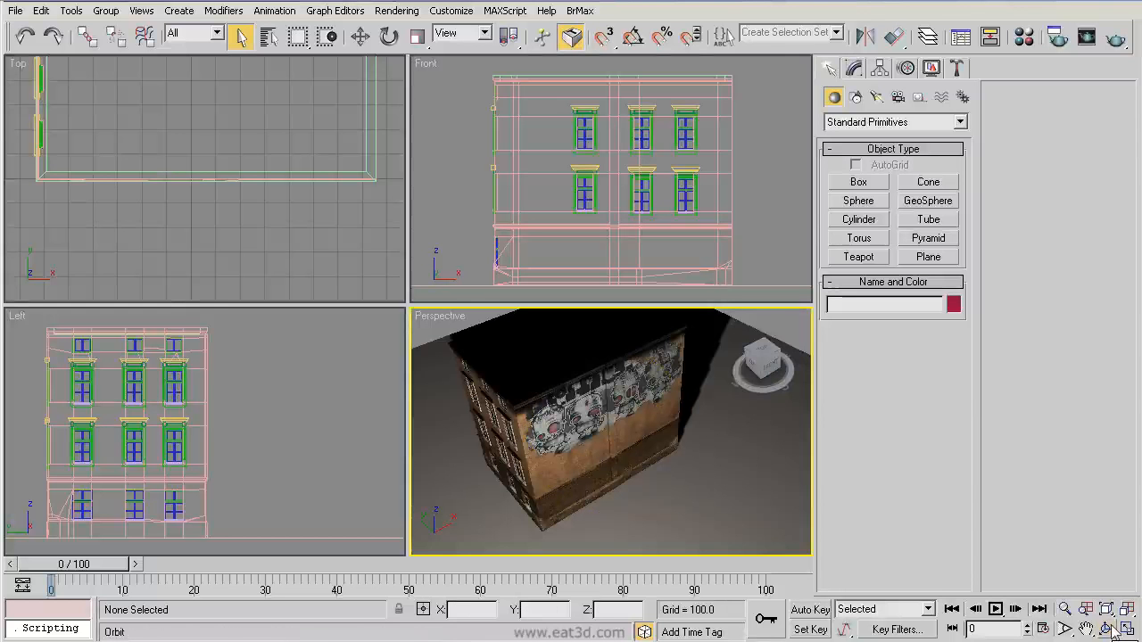
Step: Select the window_mid_02 group, zoom the Perspective view in close on the building, and orbit around the graffiti wall
{"action": "left_click", "coordinate": [509, 421]}
{"action": "left_click", "coordinate": [1065, 609]}
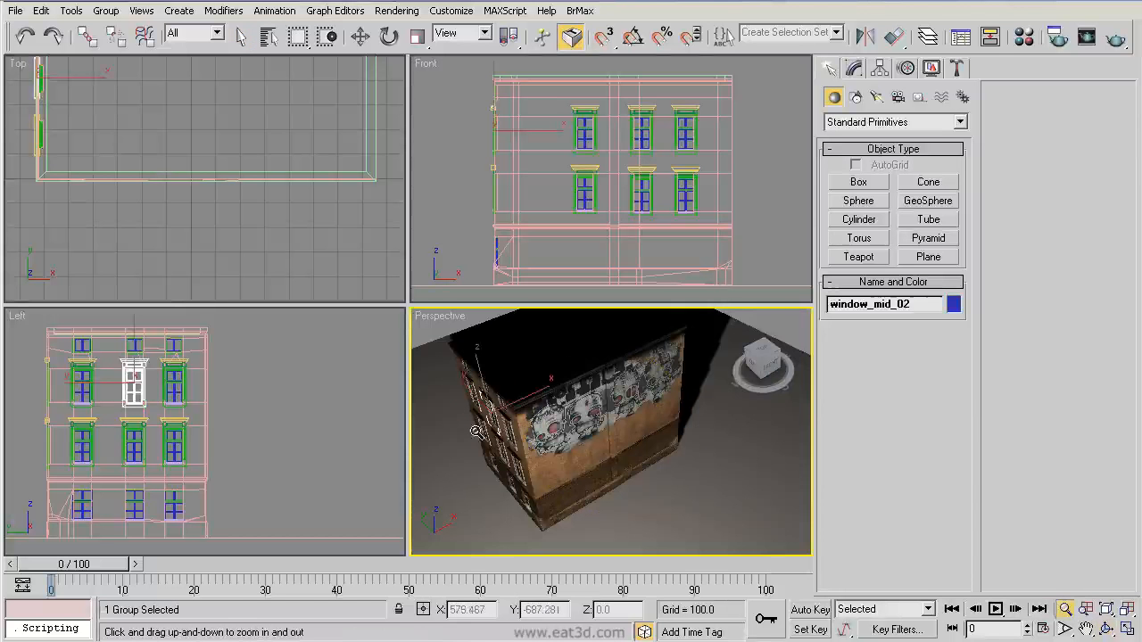
{"action": "left_click_drag", "start_coordinate": [479, 432], "coordinate": [504, 368]}
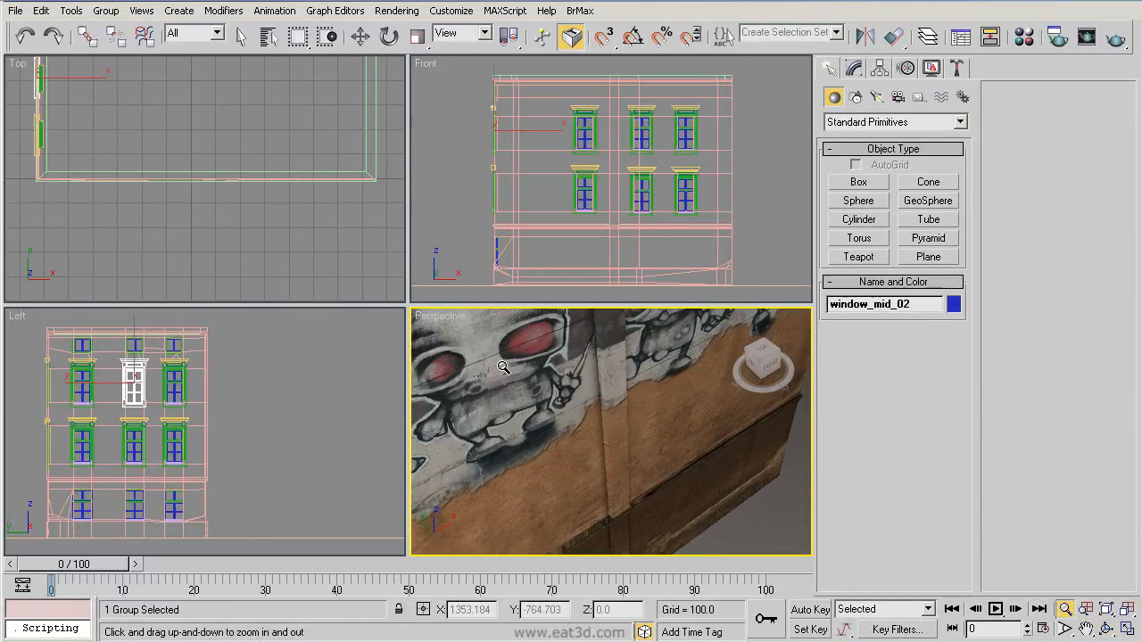
{"action": "left_click", "coordinate": [1106, 629]}
{"action": "mouse_move", "coordinate": [645, 360]}
{"action": "left_mouse_down"}
{"action": "mouse_move", "coordinate": [637, 396]}
{"action": "mouse_move", "coordinate": [730, 377]}
{"action": "mouse_move", "coordinate": [663, 351]}
{"action": "left_mouse_up"}
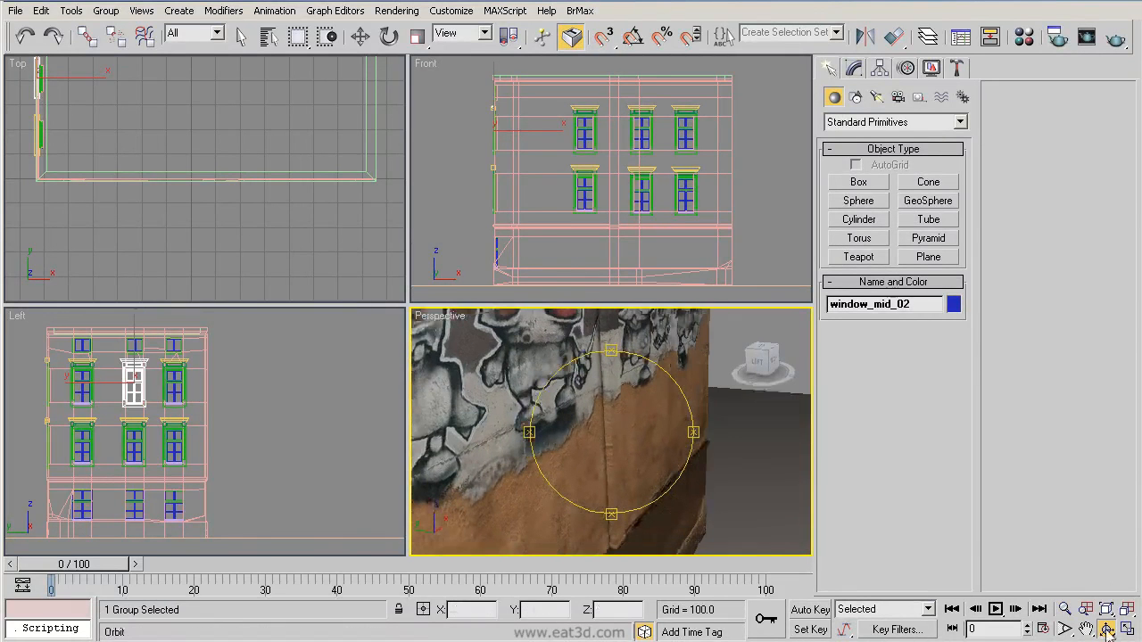
Step: Switch the orbit mode to rotate around the selection and turn the Perspective view about the selected window
{"action": "left_click_drag", "start_coordinate": [1108, 630], "coordinate": [1112, 598]}
{"action": "left_click_drag", "start_coordinate": [665, 431], "coordinate": [621, 441]}
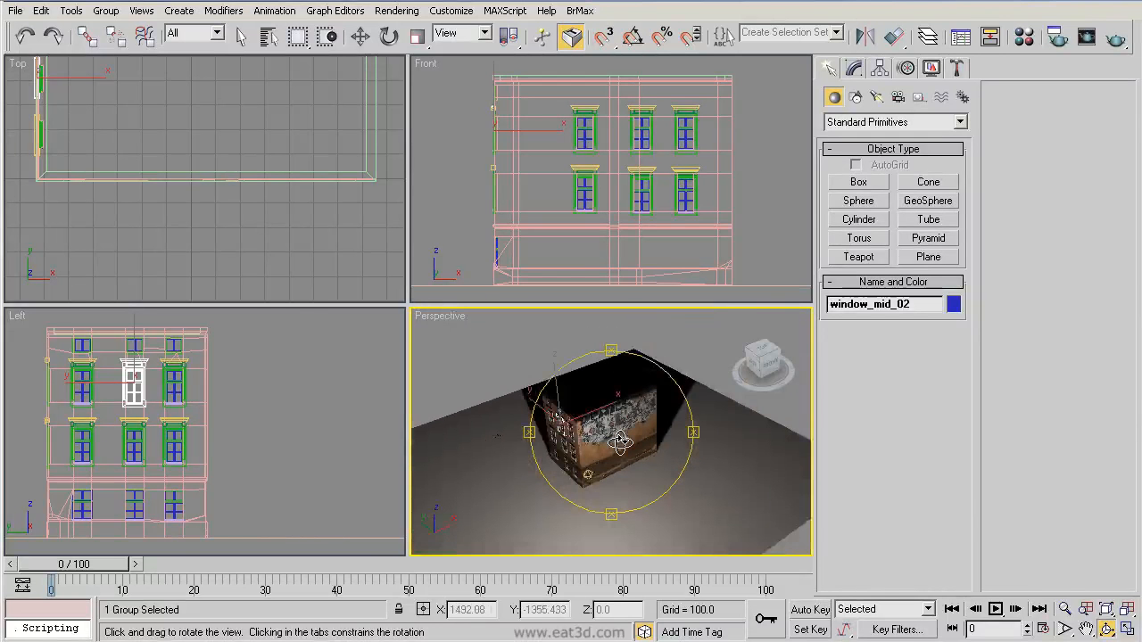
{"action": "left_click_drag", "start_coordinate": [722, 438], "coordinate": [697, 435]}
{"action": "left_click_drag", "start_coordinate": [681, 362], "coordinate": [650, 434]}
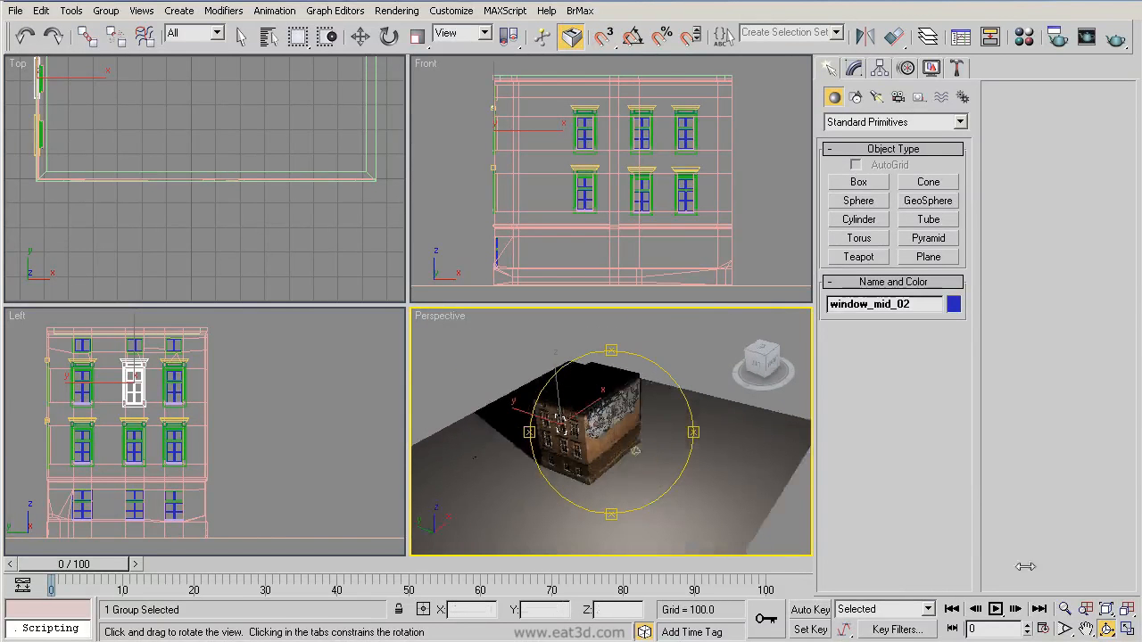
Step: Frame window_mid_02 in the Perspective view with Zoom Extents Selected, then orbit around it and zoom out to the whole facade
{"action": "left_click", "coordinate": [1106, 609]}
{"action": "left_click_drag", "start_coordinate": [689, 430], "coordinate": [622, 432]}
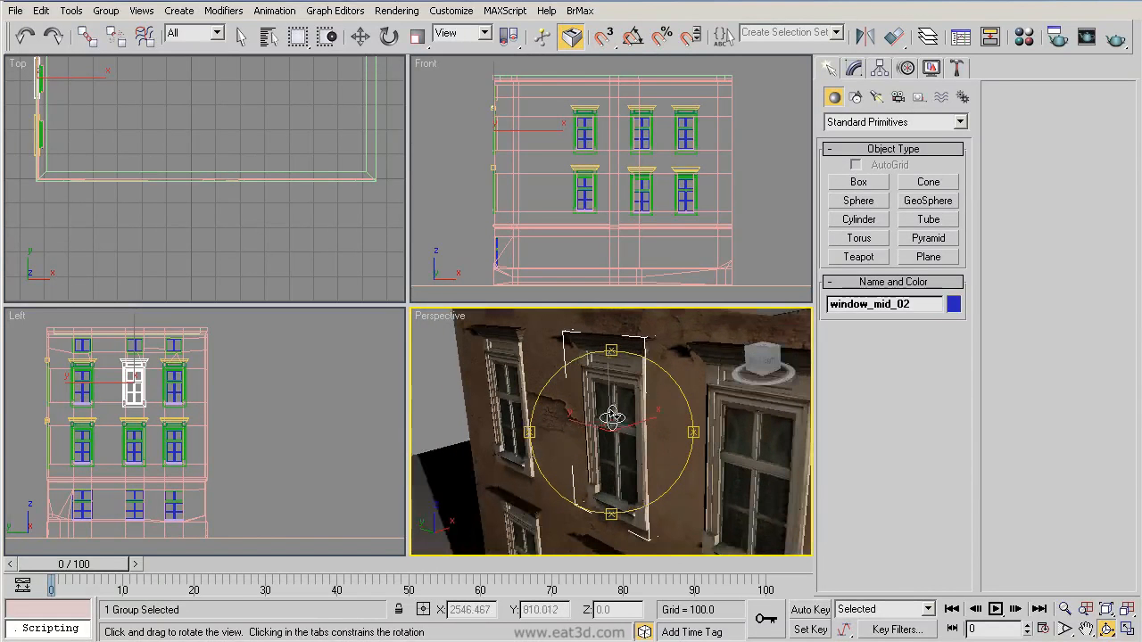
{"action": "scroll", "coordinate": [612, 417], "scroll_direction": "down", "scroll_amount": 5}
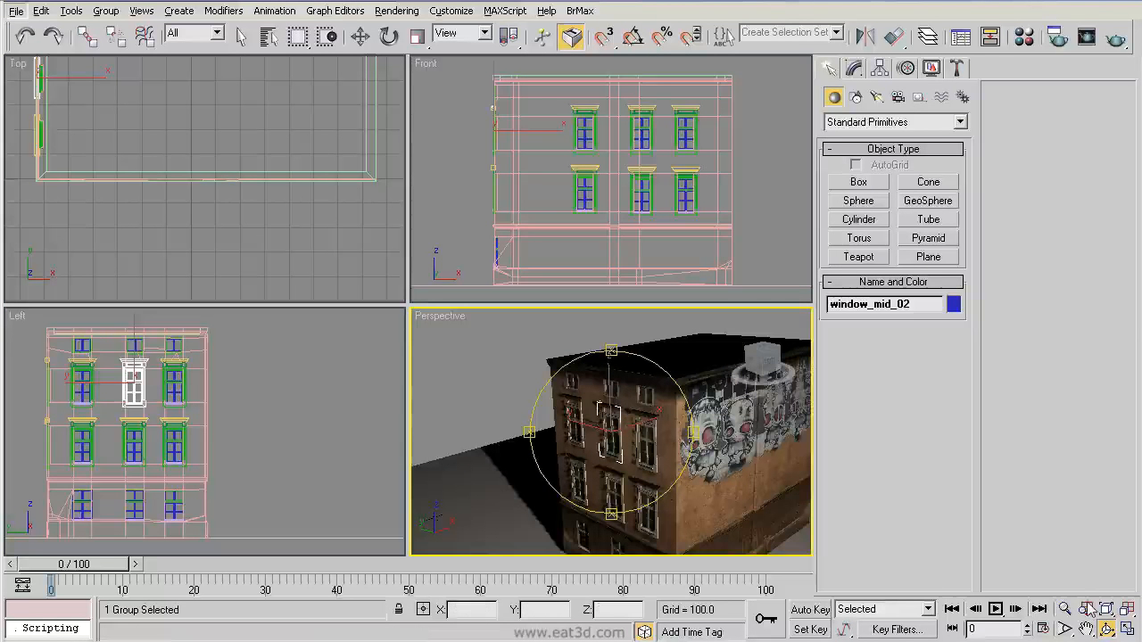
{"action": "left_click", "coordinate": [1064, 608]}
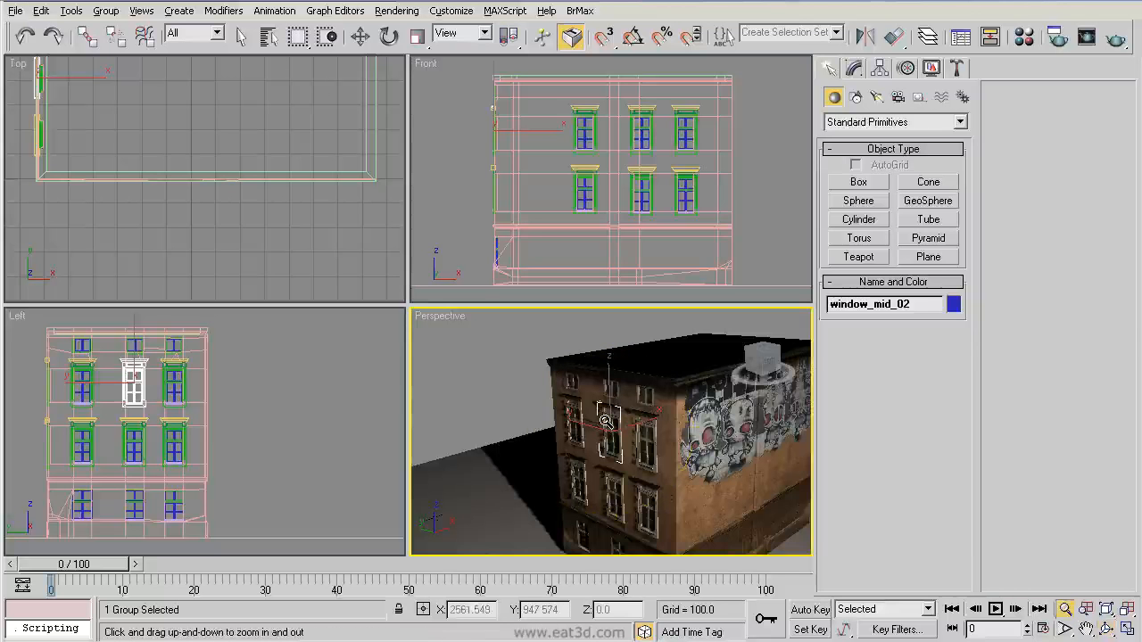
{"action": "middle_click_drag", "start_coordinate": [606, 421], "coordinate": [637, 437], "text": "alt"}
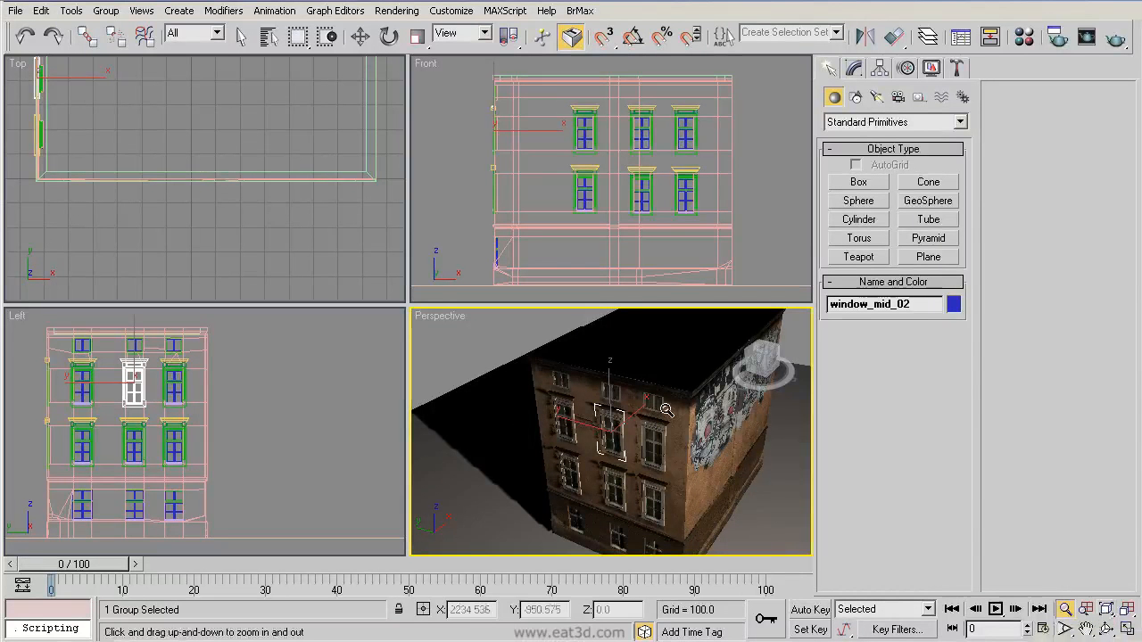
Step: Pan the building in the Perspective, Front, Top and Left viewports
{"action": "left_click", "coordinate": [1087, 630]}
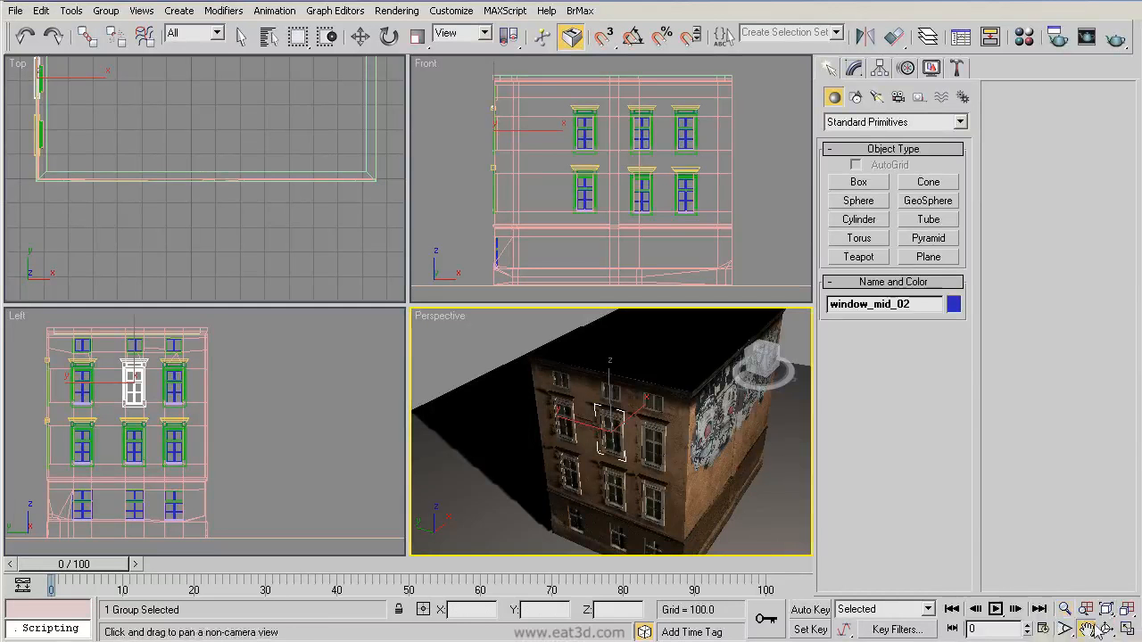
{"action": "left_click_drag", "start_coordinate": [653, 472], "coordinate": [629, 437]}
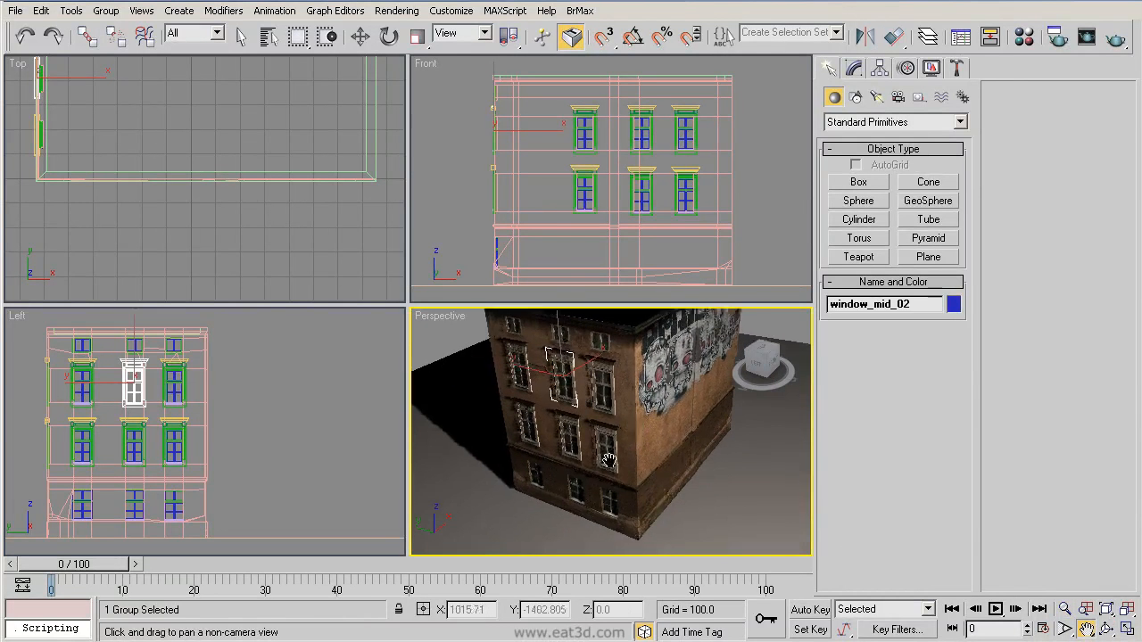
{"action": "left_click_drag", "start_coordinate": [689, 172], "coordinate": [716, 178]}
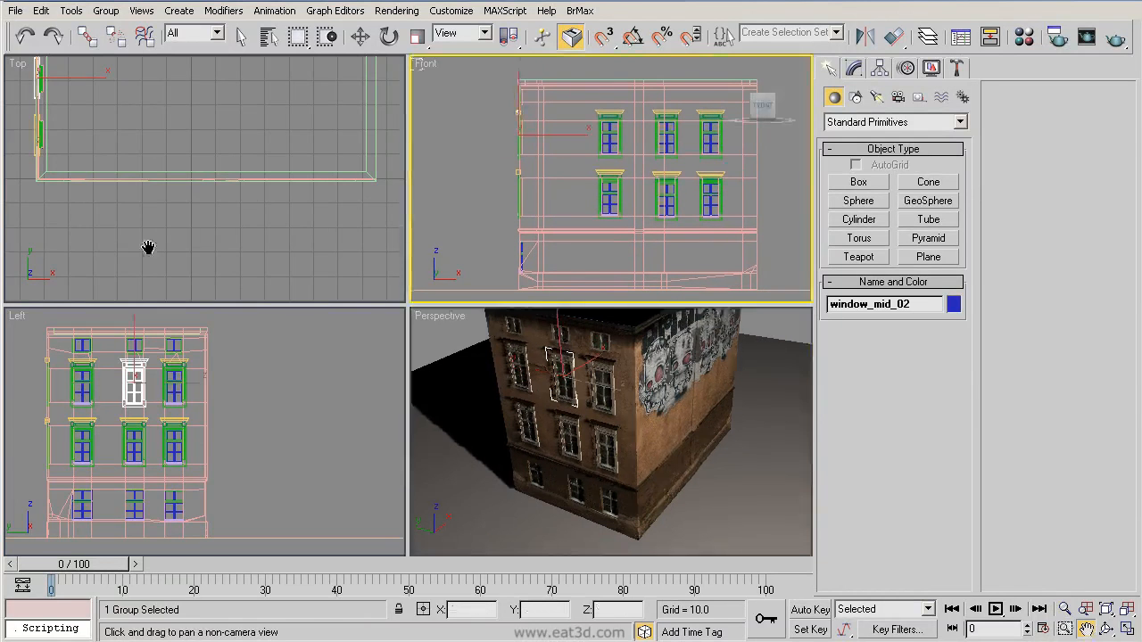
{"action": "left_click_drag", "start_coordinate": [174, 216], "coordinate": [189, 437]}
{"action": "mouse_move", "coordinate": [645, 425]}
{"action": "left_mouse_down"}
{"action": "mouse_move", "coordinate": [711, 409]}
{"action": "mouse_move", "coordinate": [658, 417]}
{"action": "mouse_move", "coordinate": [656, 437]}
{"action": "left_mouse_up"}
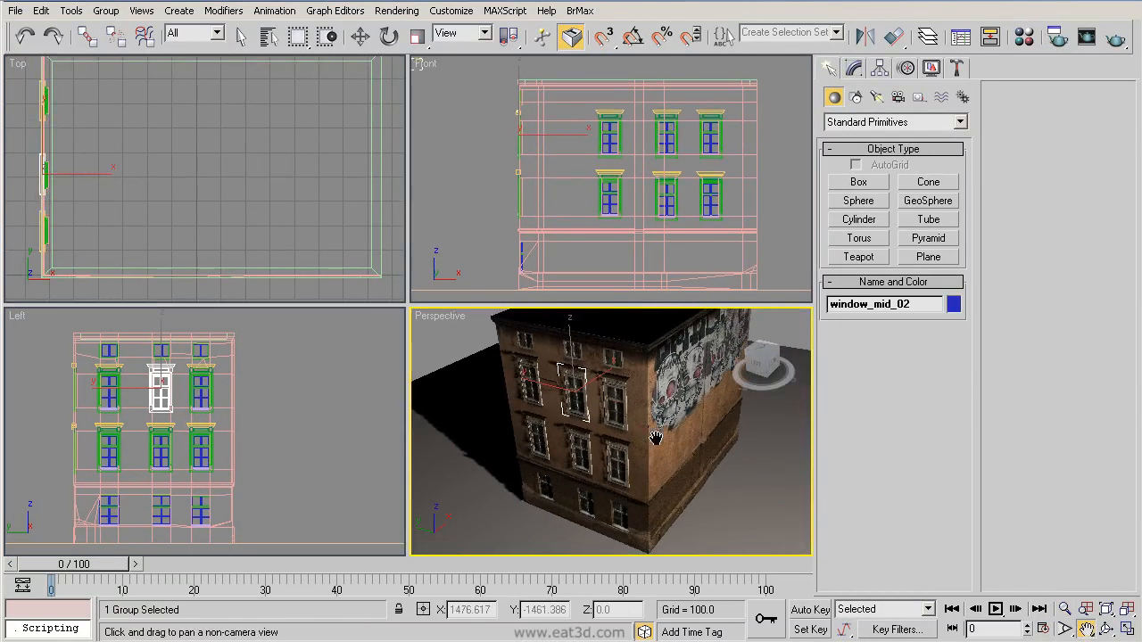
Step: Widen and narrow the Perspective view's field of view with the Field-of-View tool, and compare it with a normal zoom on the building
{"action": "left_click", "coordinate": [1064, 630]}
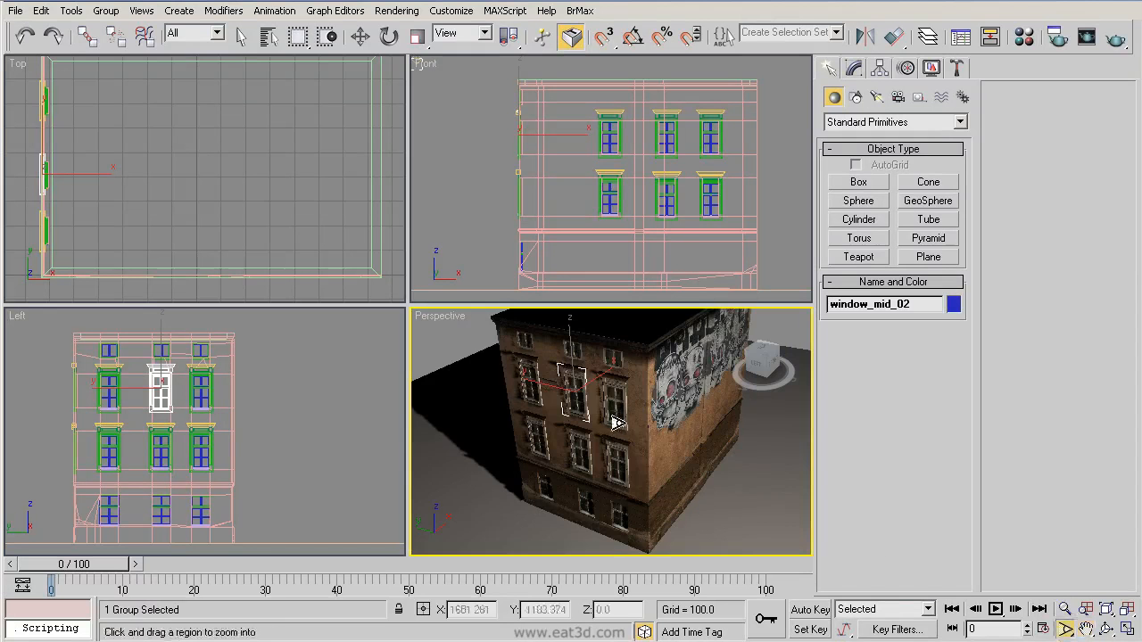
{"action": "left_click_drag", "start_coordinate": [654, 376], "coordinate": [652, 640]}
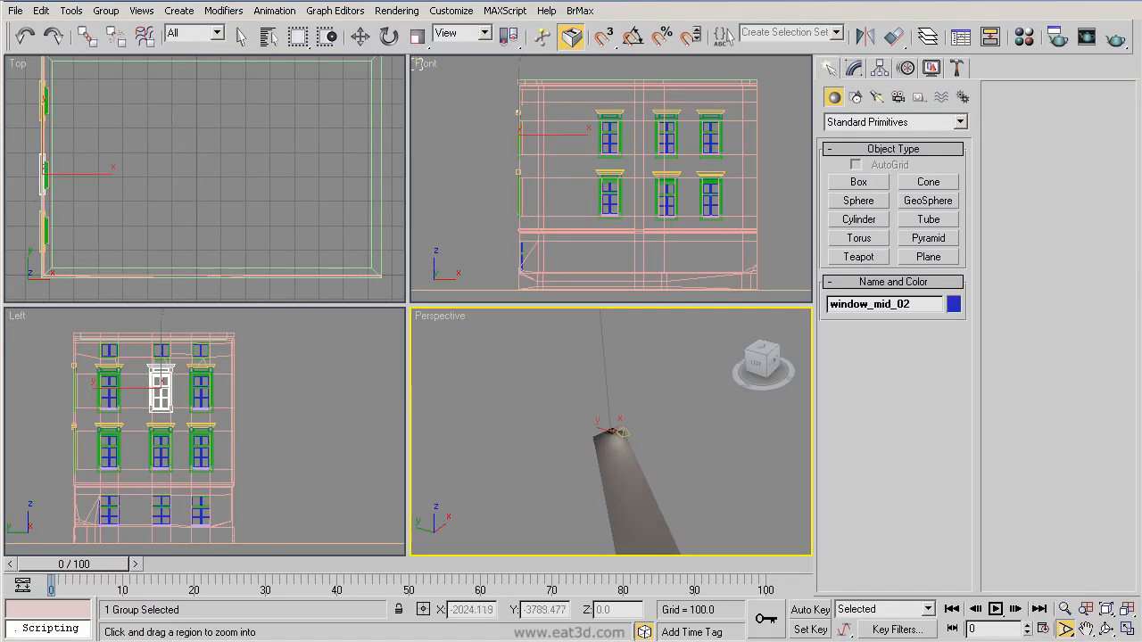
{"action": "left_click_drag", "start_coordinate": [652, 641], "coordinate": [695, 589]}
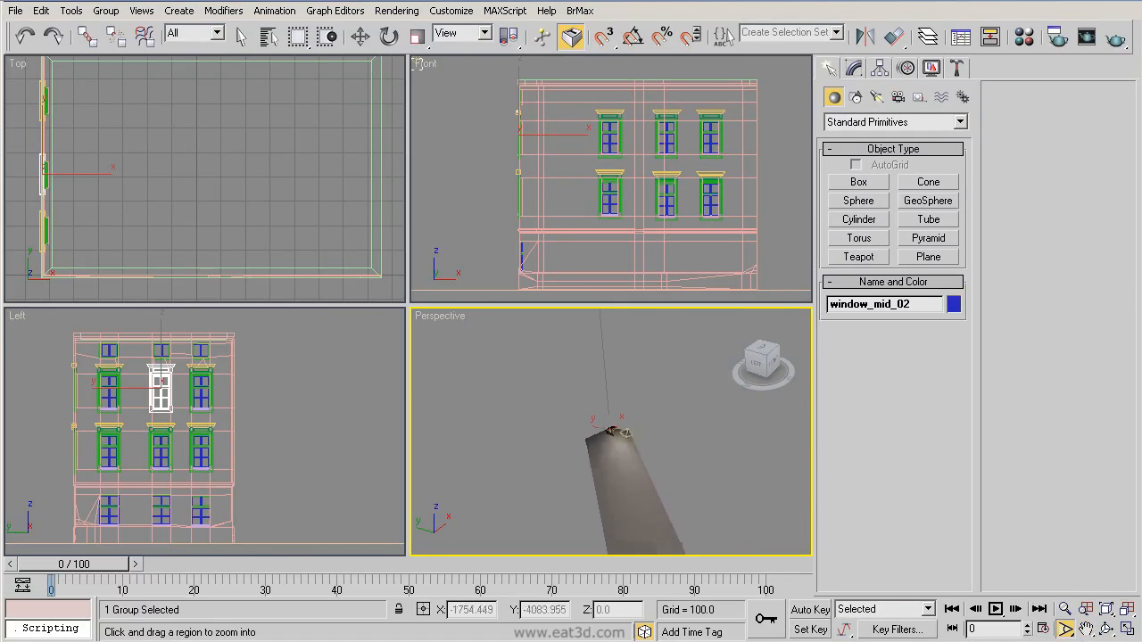
{"action": "left_click_drag", "start_coordinate": [696, 589], "coordinate": [678, 420]}
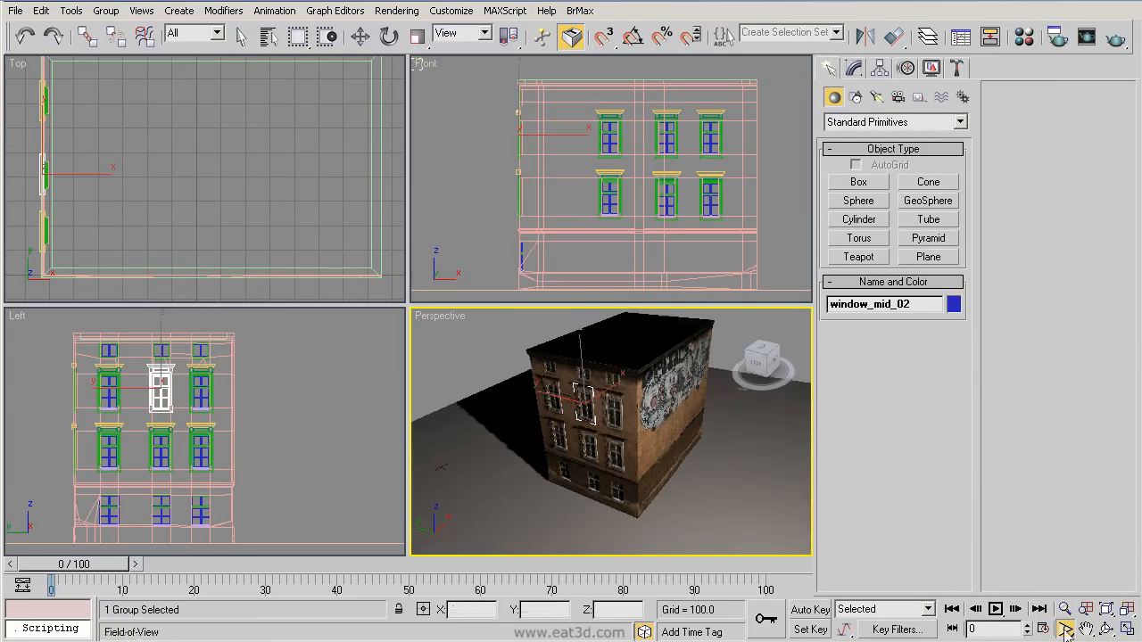
{"action": "left_click_drag", "start_coordinate": [719, 479], "coordinate": [729, 450]}
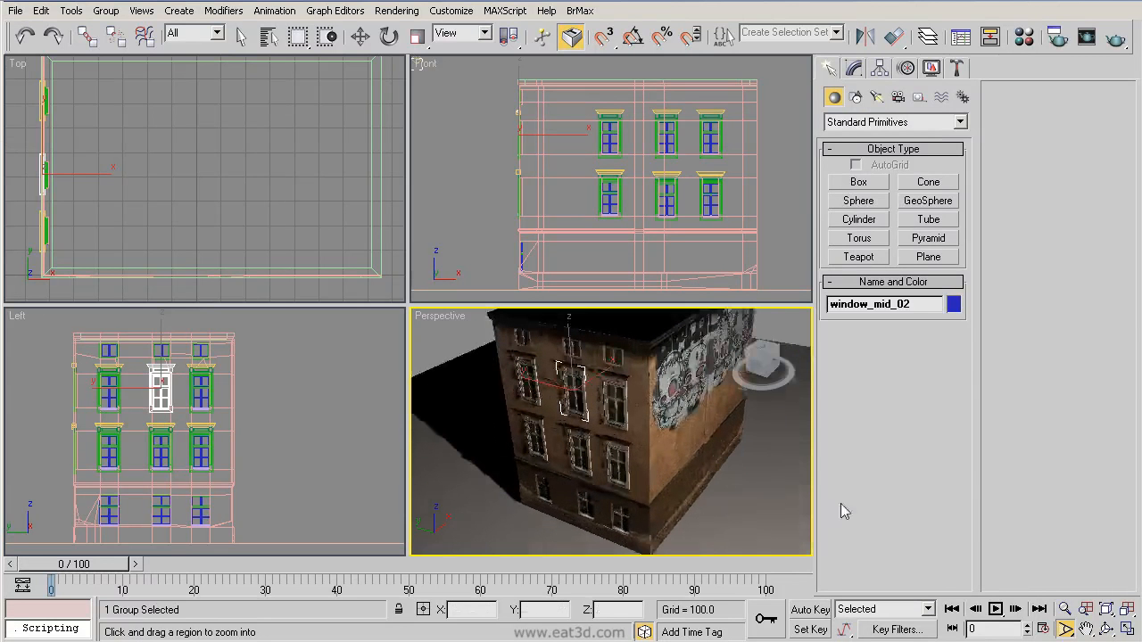
{"action": "left_click_drag", "start_coordinate": [632, 436], "coordinate": [427, 470]}
{"action": "left_click", "coordinate": [1064, 608]}
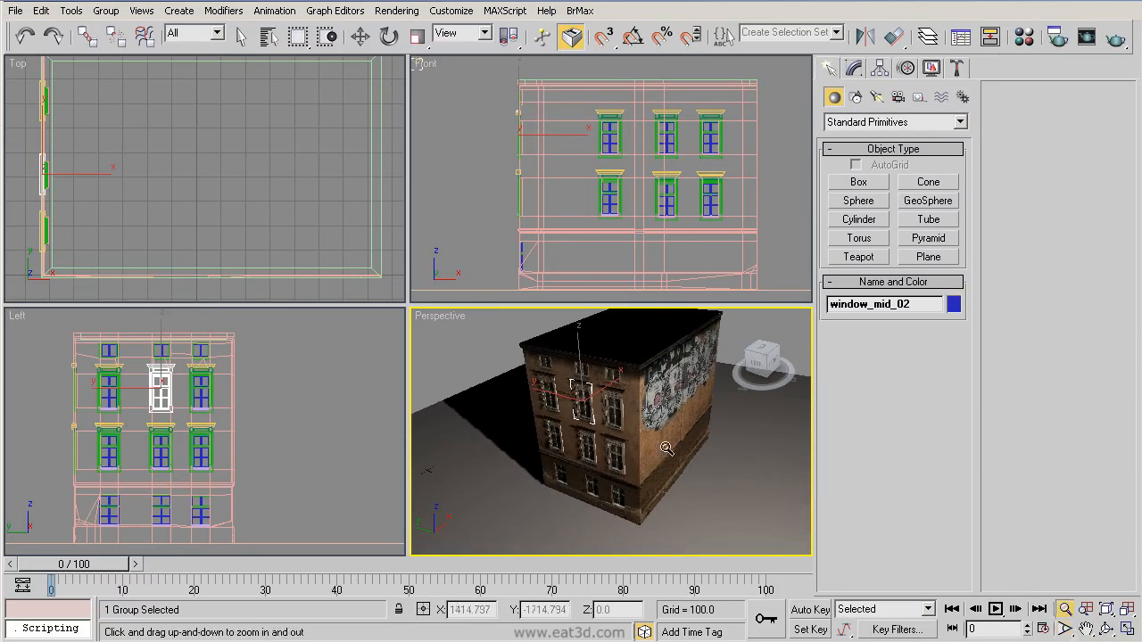
{"action": "mouse_move", "coordinate": [638, 464]}
{"action": "left_mouse_down"}
{"action": "mouse_move", "coordinate": [639, 349]}
{"action": "mouse_move", "coordinate": [644, 631]}
{"action": "mouse_move", "coordinate": [639, 405]}
{"action": "mouse_move", "coordinate": [641, 481]}
{"action": "left_mouse_up"}
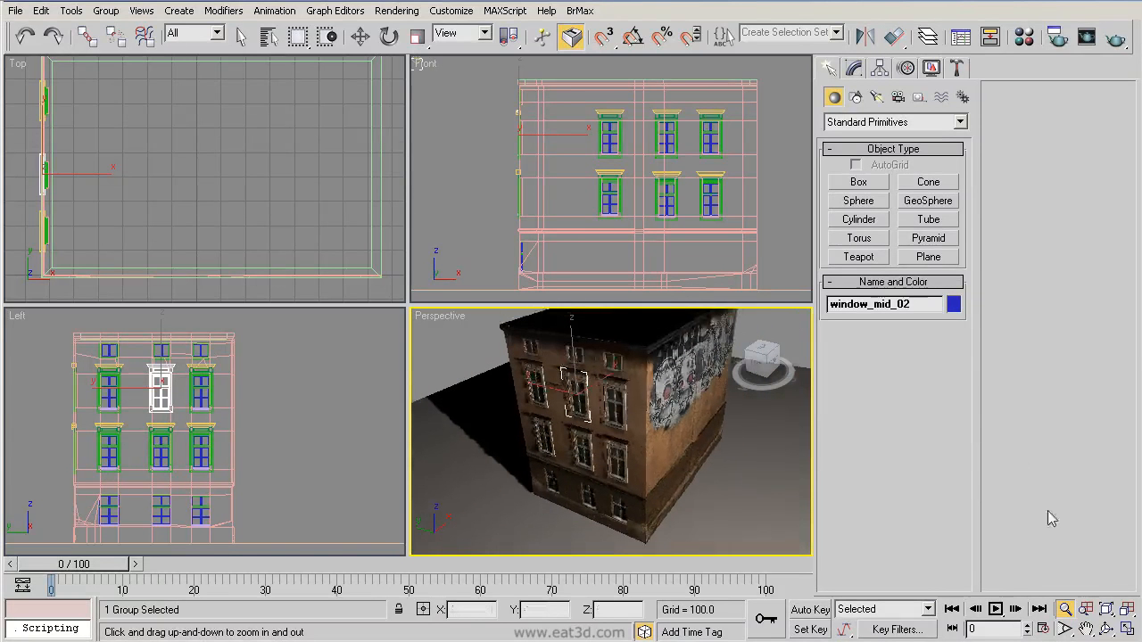
Step: Activate the Front viewport and orbit it into an angled Orthographic view of the building
{"action": "left_click", "coordinate": [426, 68]}
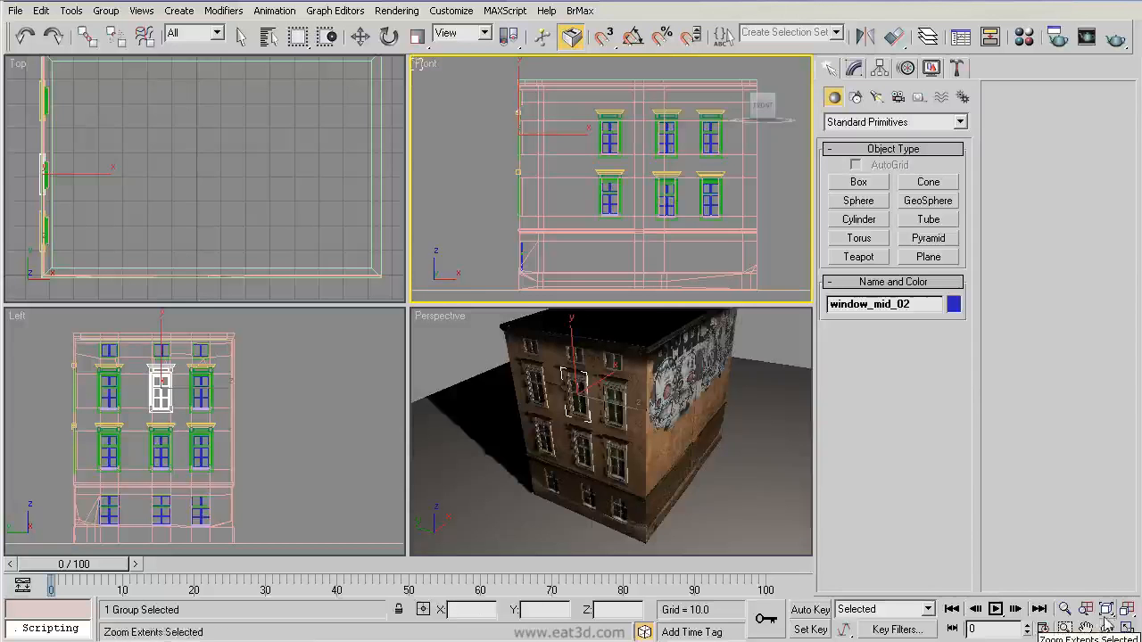
{"action": "left_click", "coordinate": [1065, 609]}
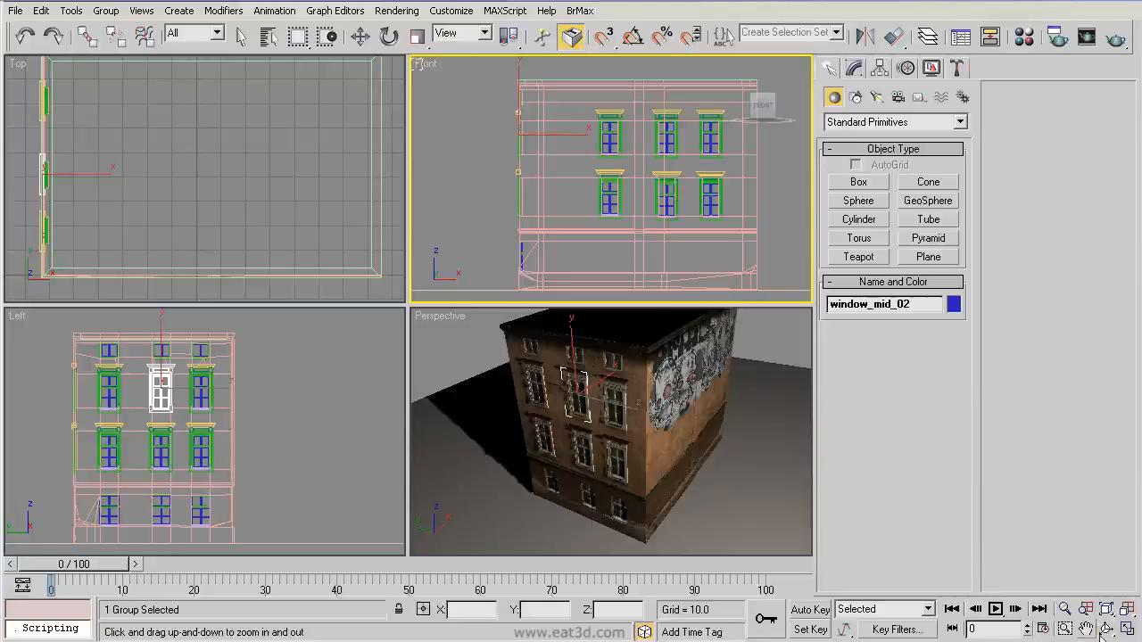
{"action": "left_click", "coordinate": [1106, 632]}
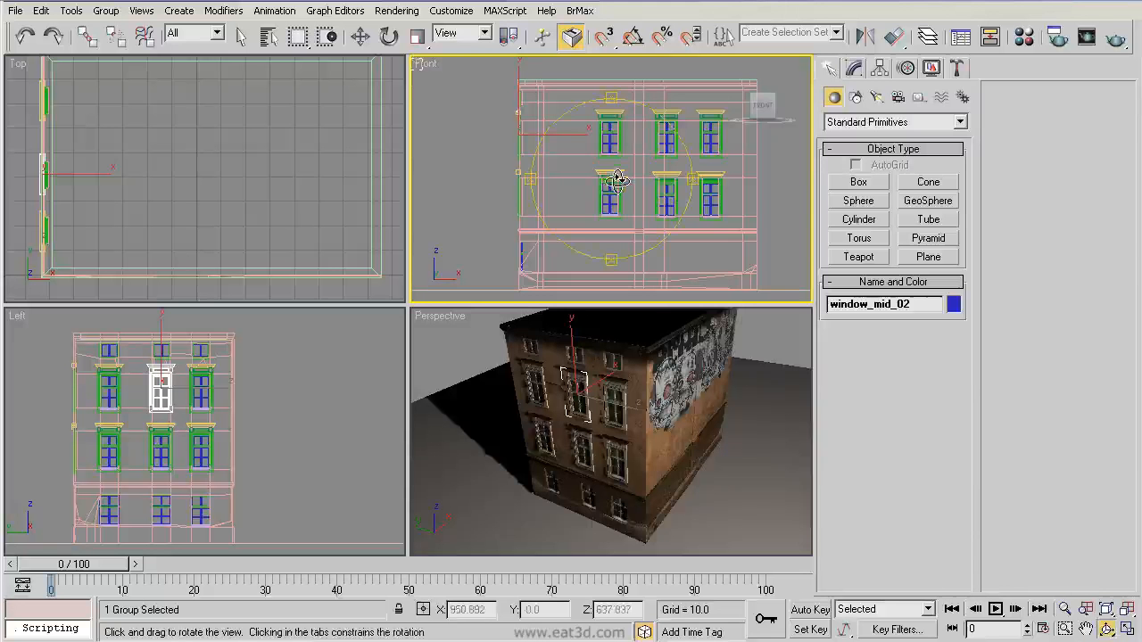
{"action": "left_click_drag", "start_coordinate": [618, 182], "coordinate": [676, 179]}
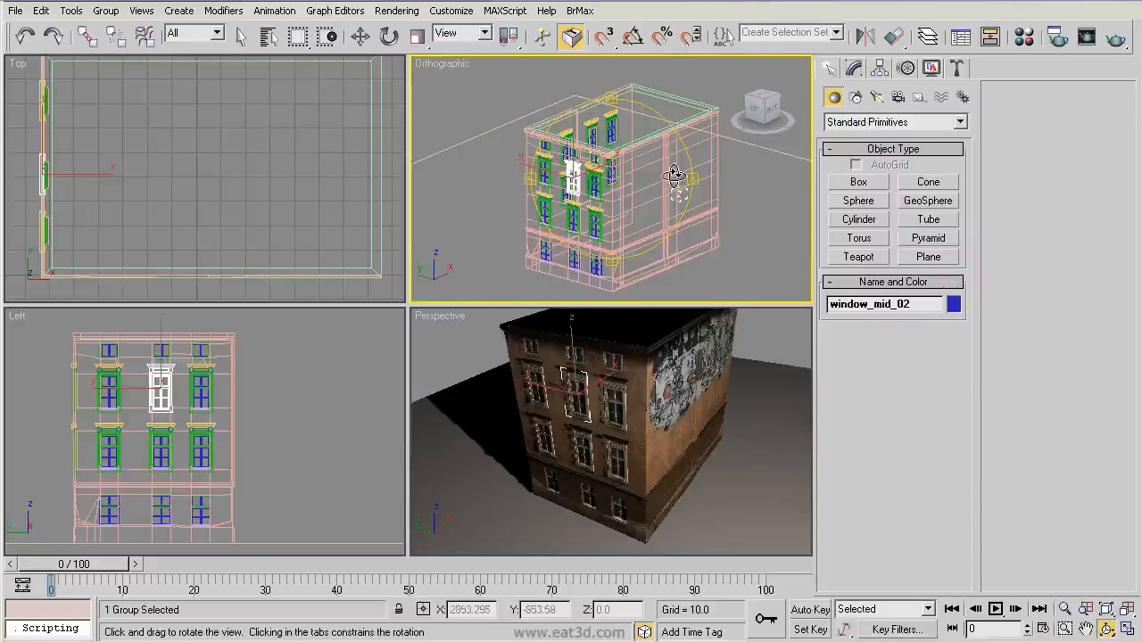
{"action": "right_click", "coordinate": [655, 163]}
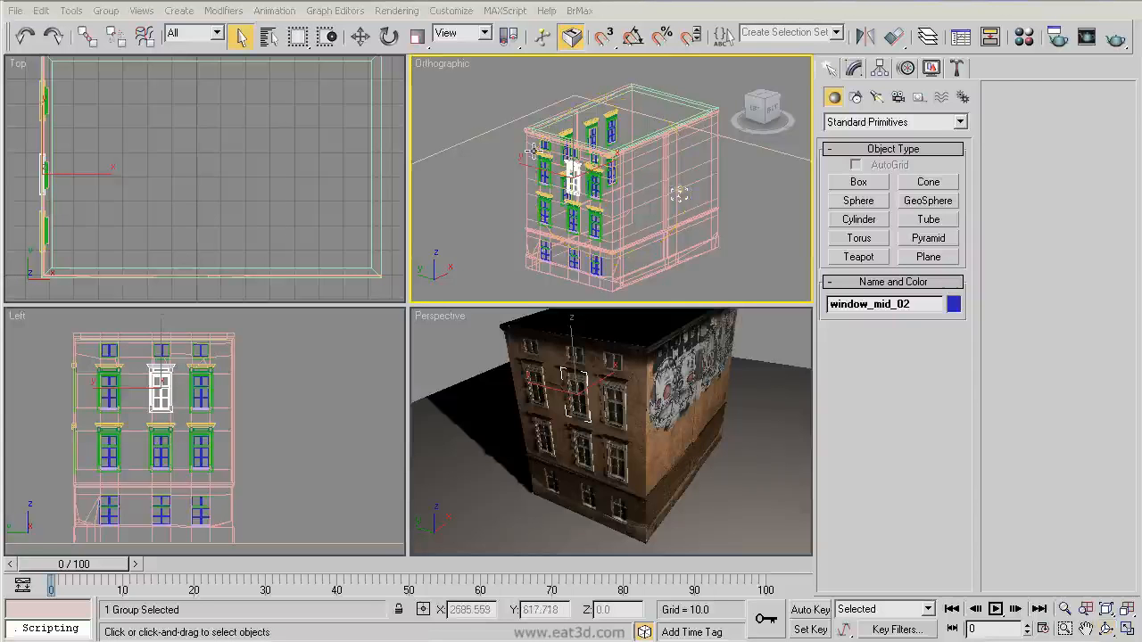
Step: Set the Orthographic viewport back to the Front view and frame window_mid_02 in it with Zoom Extents Selected
{"action": "right_click", "coordinate": [453, 72]}
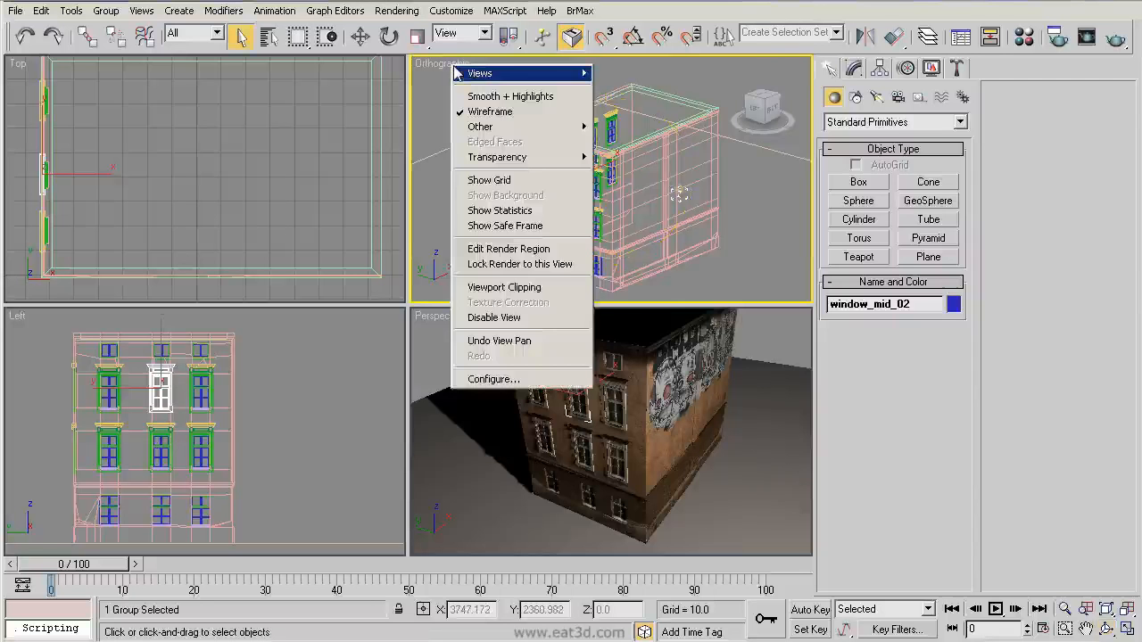
{"action": "mouse_move", "coordinate": [538, 83]}
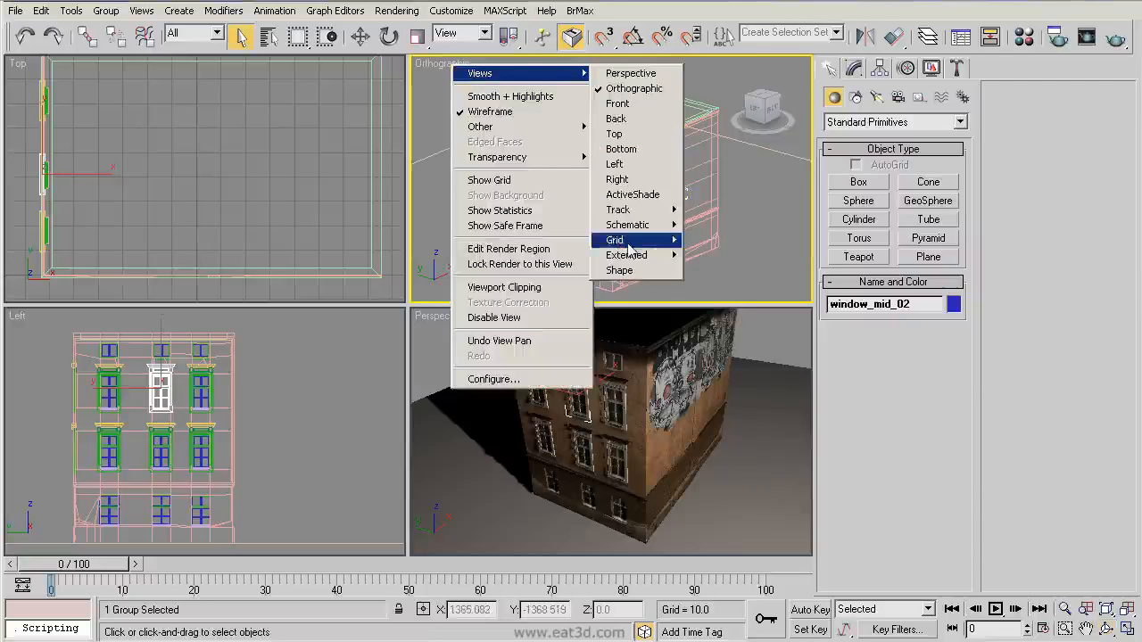
{"action": "left_click", "coordinate": [624, 104]}
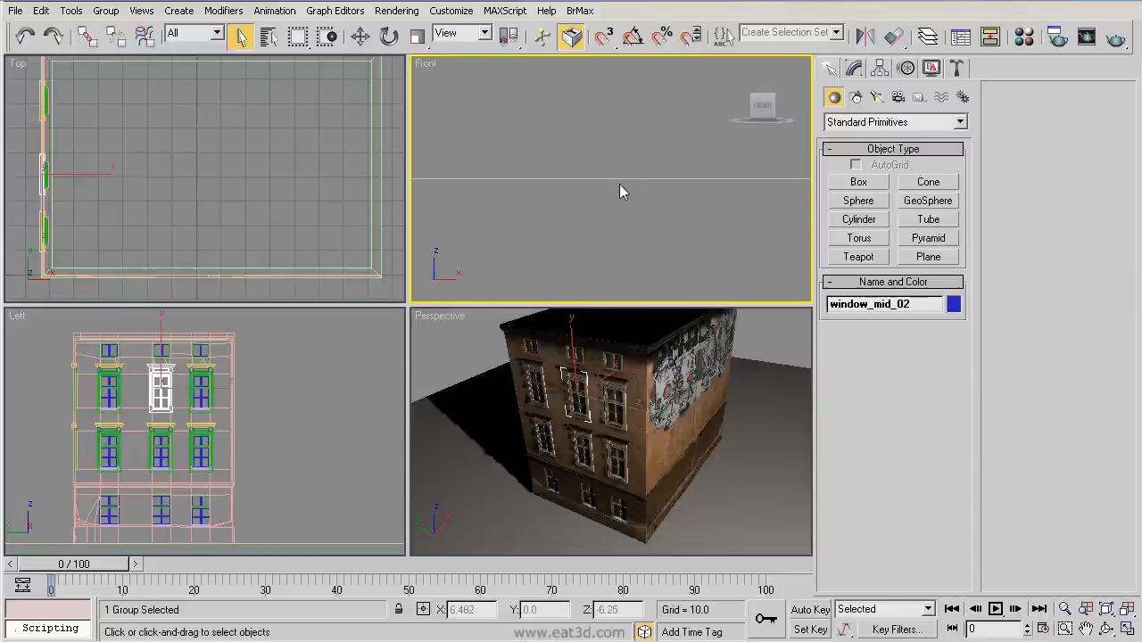
{"action": "left_click", "coordinate": [1107, 611]}
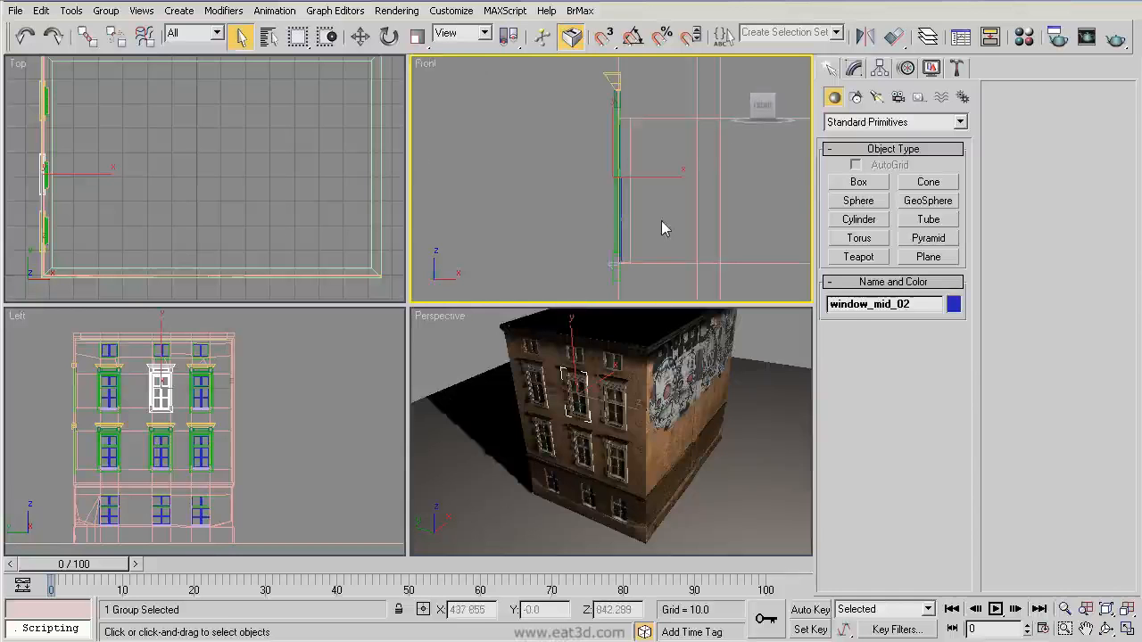
Step: Select the facade object Plane02 in the Front viewport, and zoom out and pan to show the whole building
{"action": "left_click", "coordinate": [619, 233]}
{"action": "scroll", "coordinate": [622, 231], "scroll_direction": "down", "scroll_amount": 6}
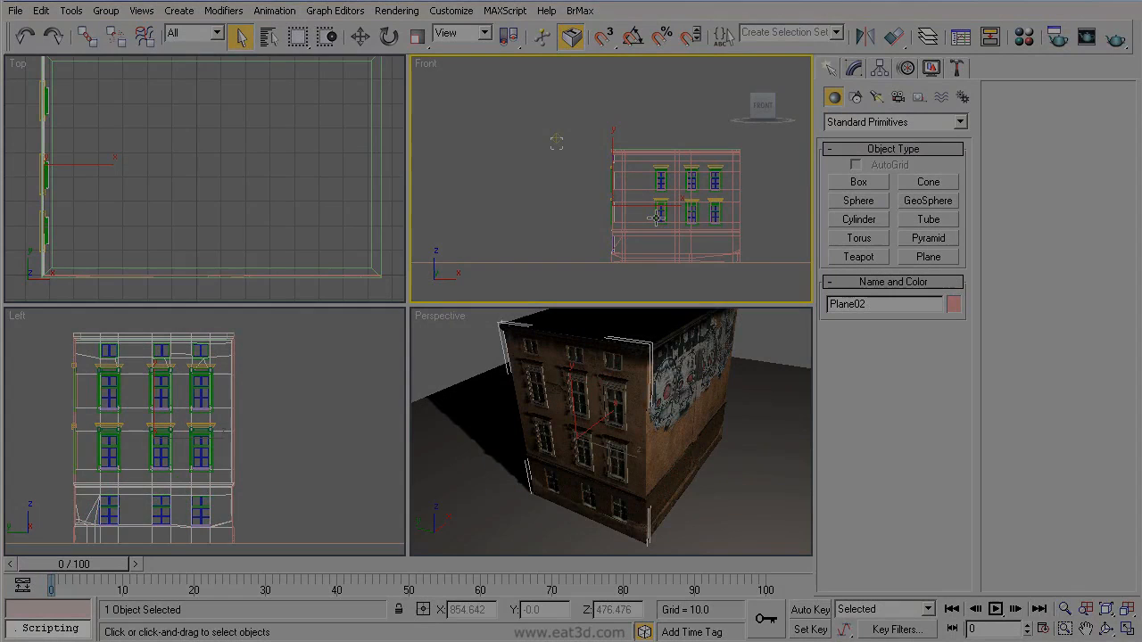
{"action": "mouse_move", "coordinate": [656, 218]}
{"action": "middle_mouse_down"}
{"action": "mouse_move", "coordinate": [612, 191]}
{"action": "mouse_move", "coordinate": [640, 212]}
{"action": "middle_mouse_up"}
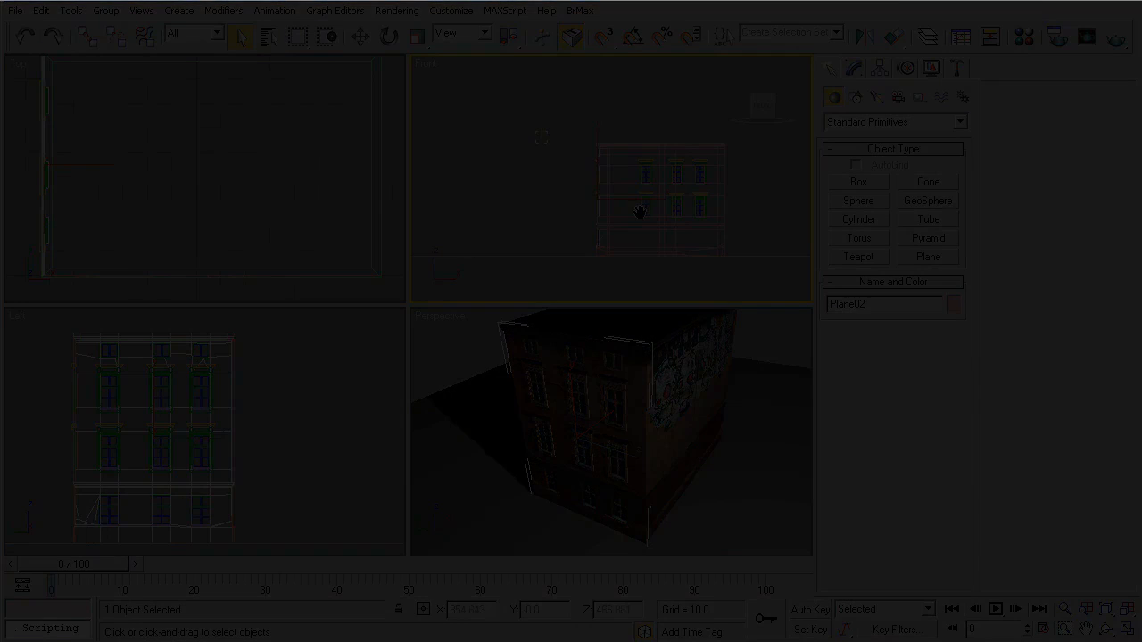